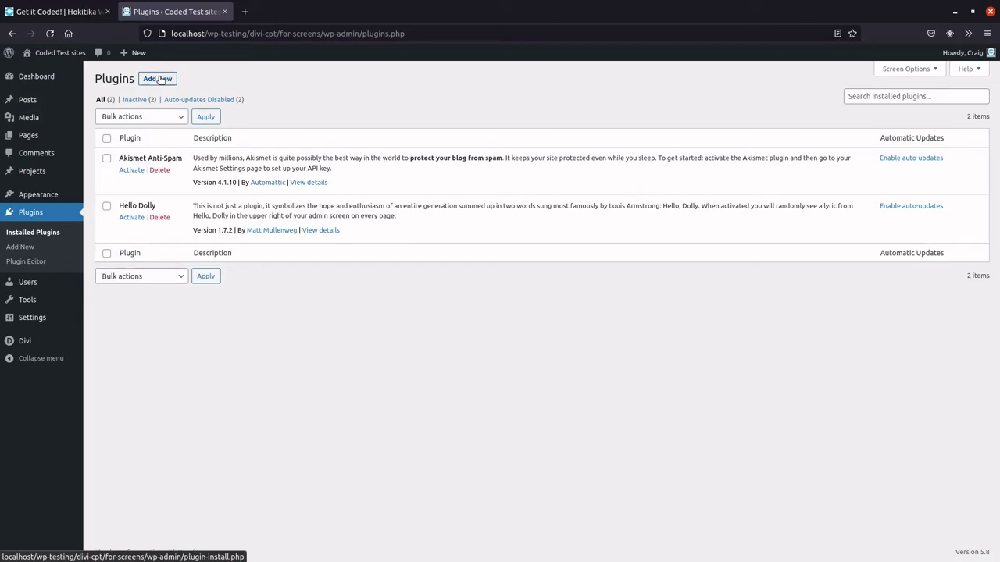
Upload the plugin file coded-divi-cpt.zip, then install and activate it.
{"action": "left_click", "coordinate": [160, 78]}
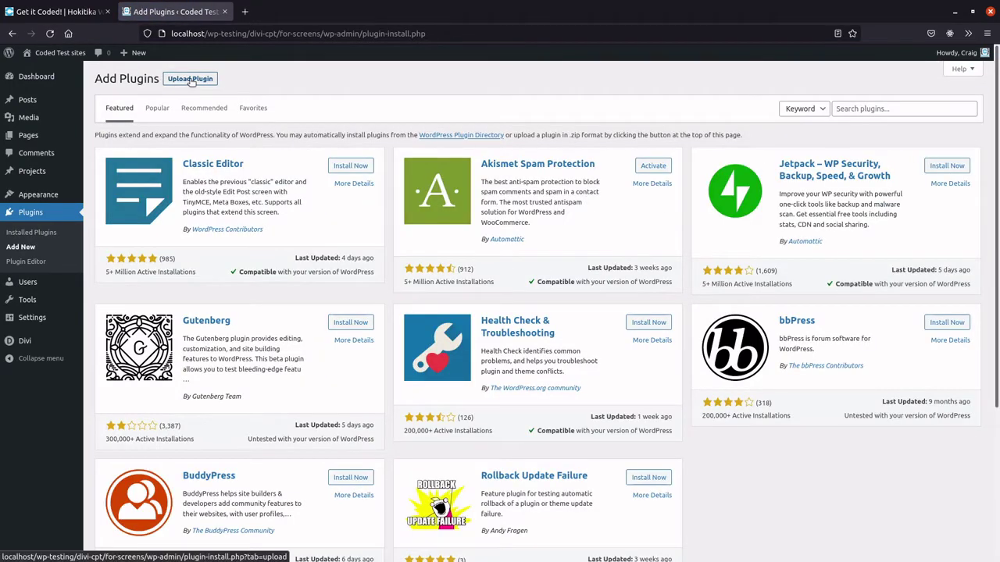
{"action": "left_click", "coordinate": [190, 78]}
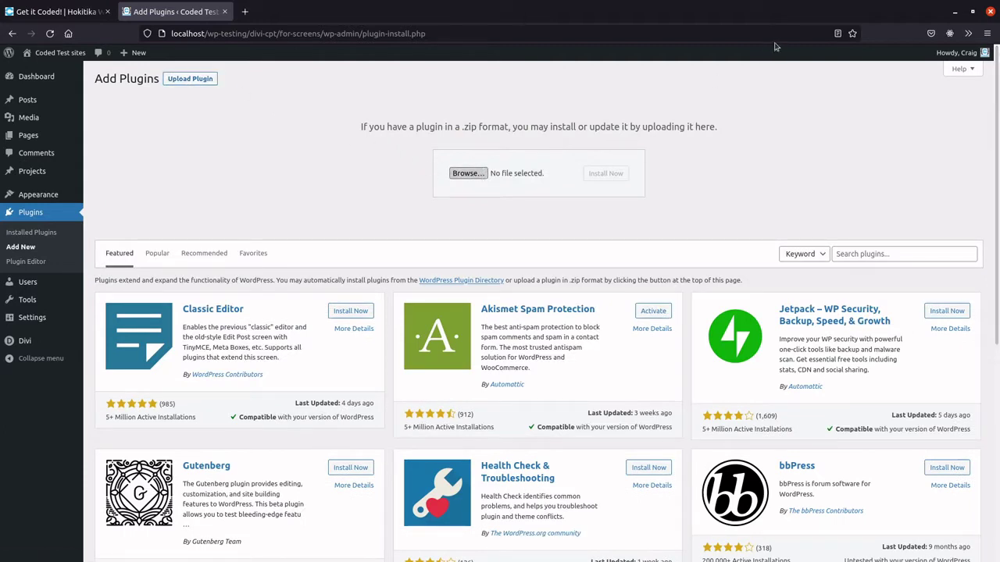
{"action": "left_click", "coordinate": [605, 172]}
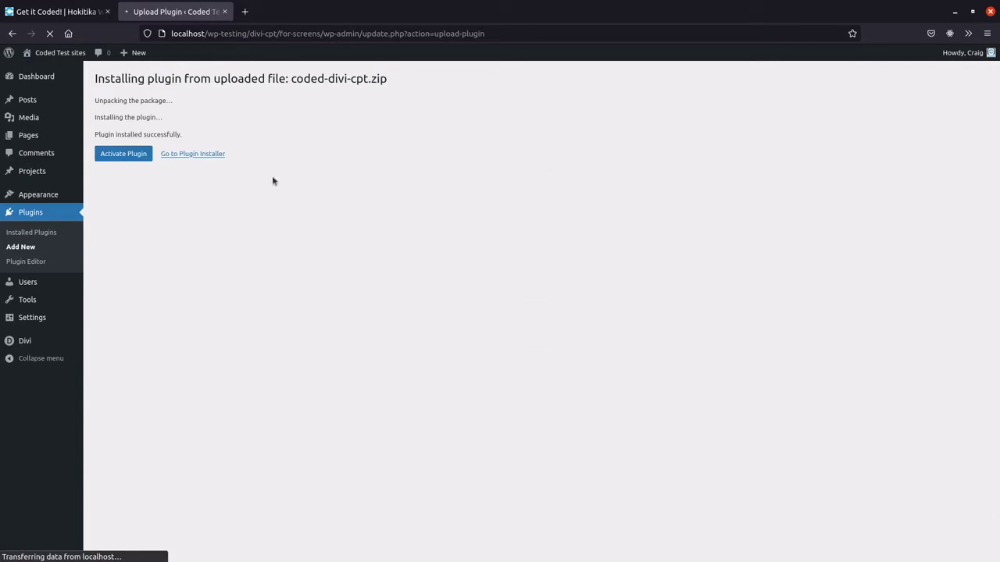
{"action": "left_click", "coordinate": [129, 155]}
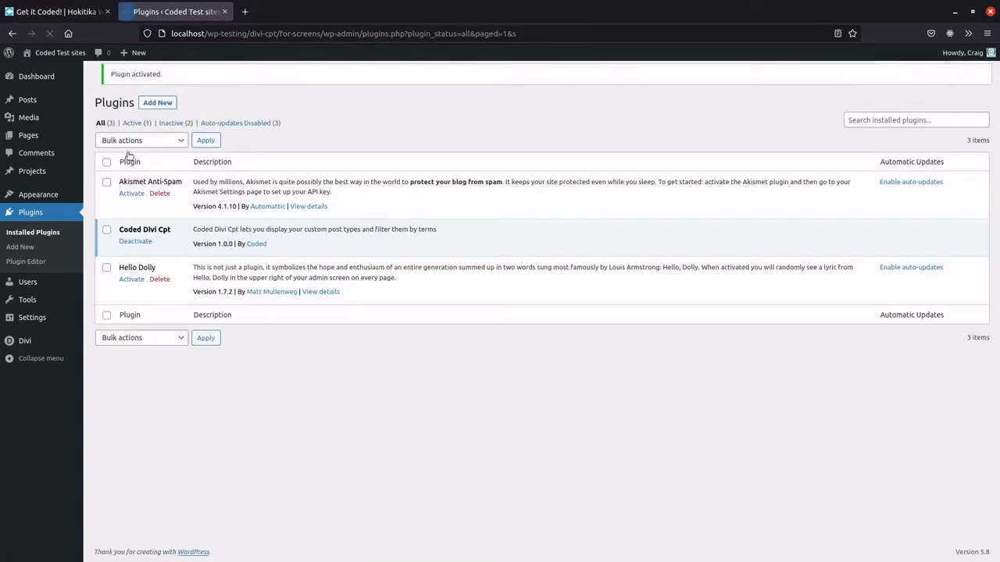
Search the plugin directory for "Custom Post Type" and install and activate Custom Post Type UI.
{"action": "left_click", "coordinate": [158, 79]}
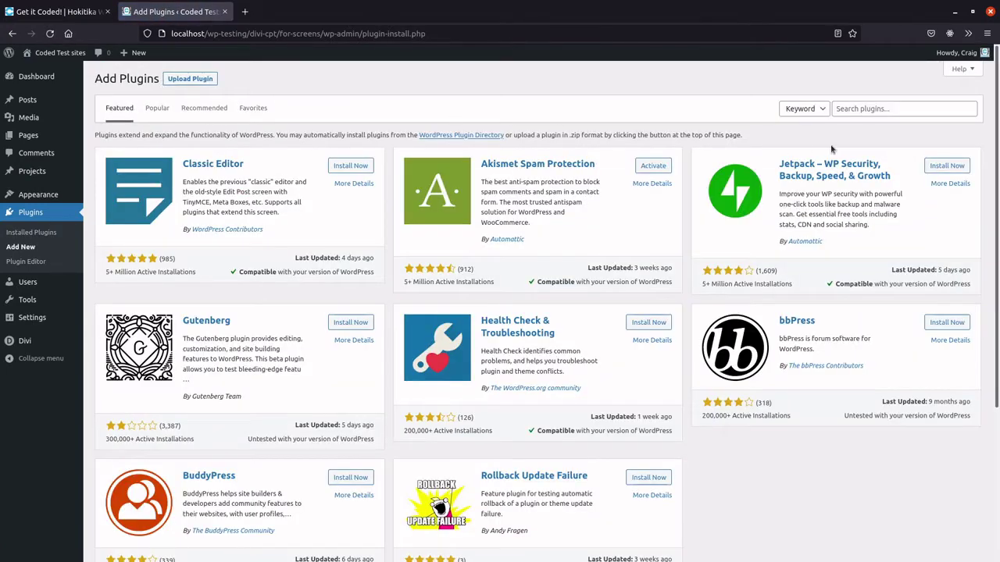
{"action": "left_click", "coordinate": [857, 109]}
{"action": "type", "text": "C"}
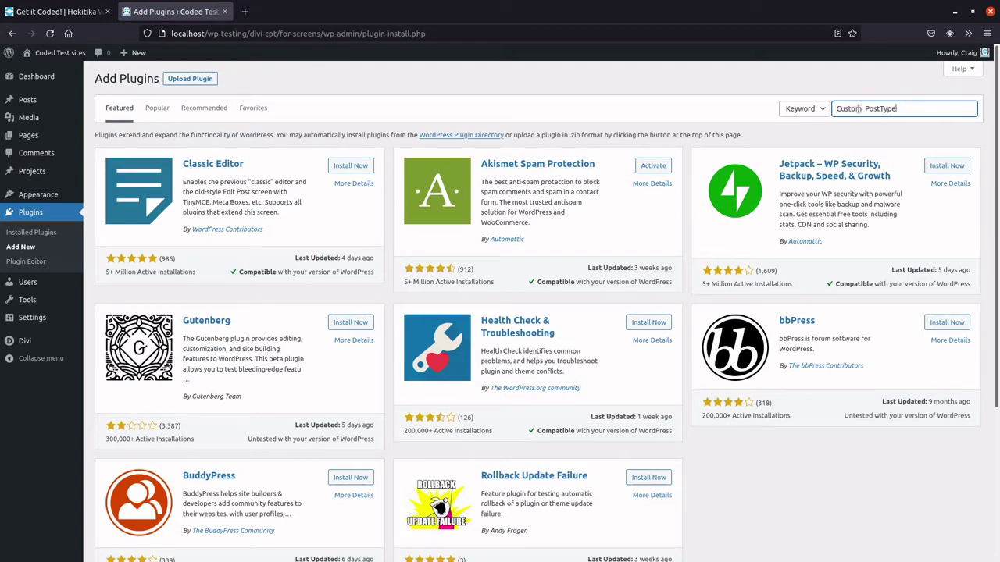
{"action": "type", "text": "ustom  PostType"}
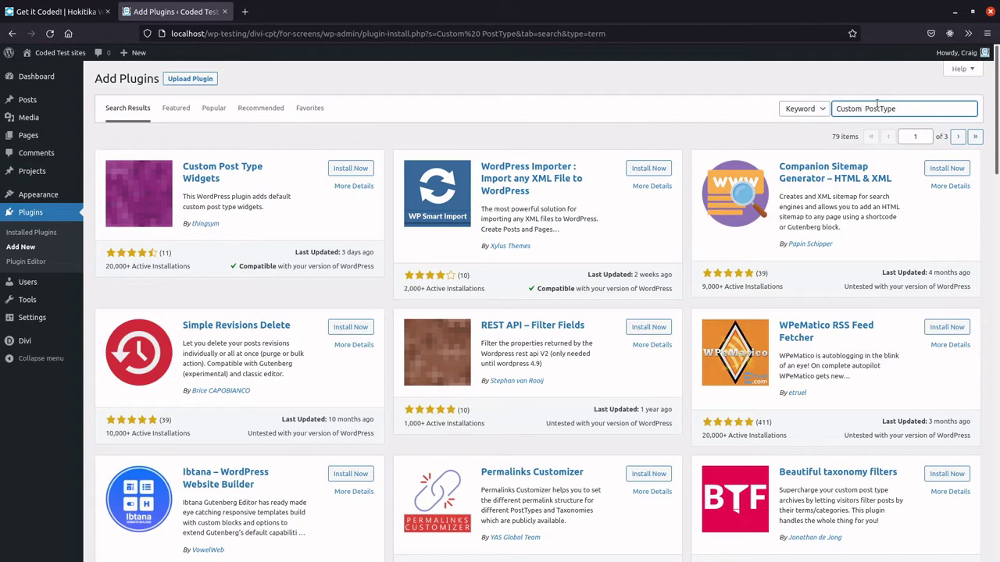
{"action": "left_click", "coordinate": [882, 108]}
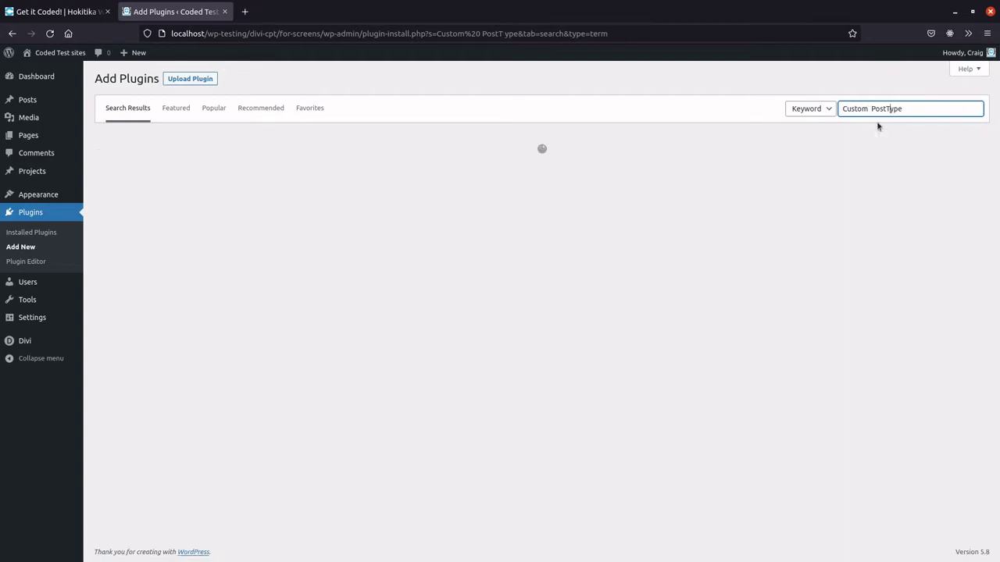
{"action": "key", "text": "BackSpace"}
{"action": "key", "text": "Left"}
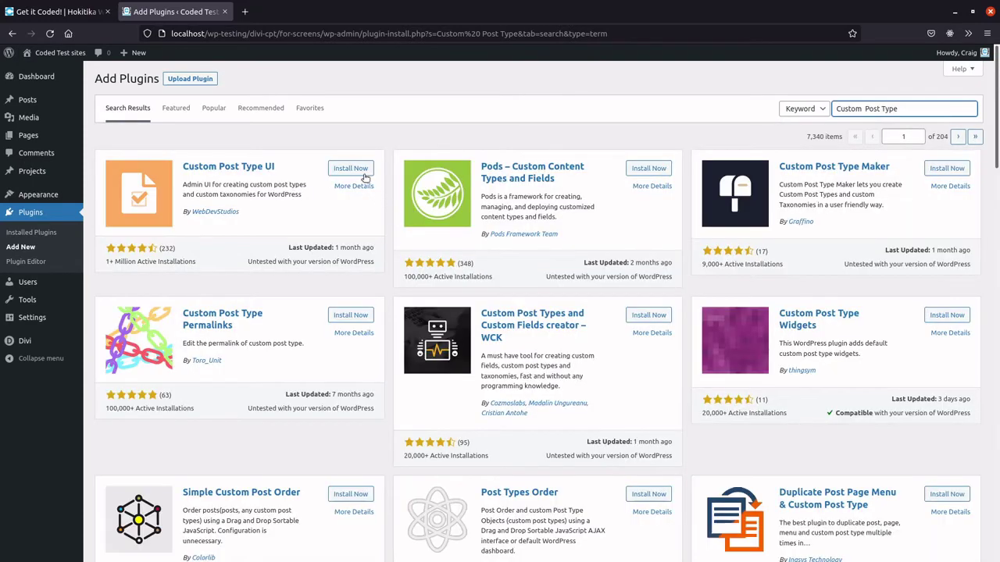
{"action": "left_click", "coordinate": [361, 171]}
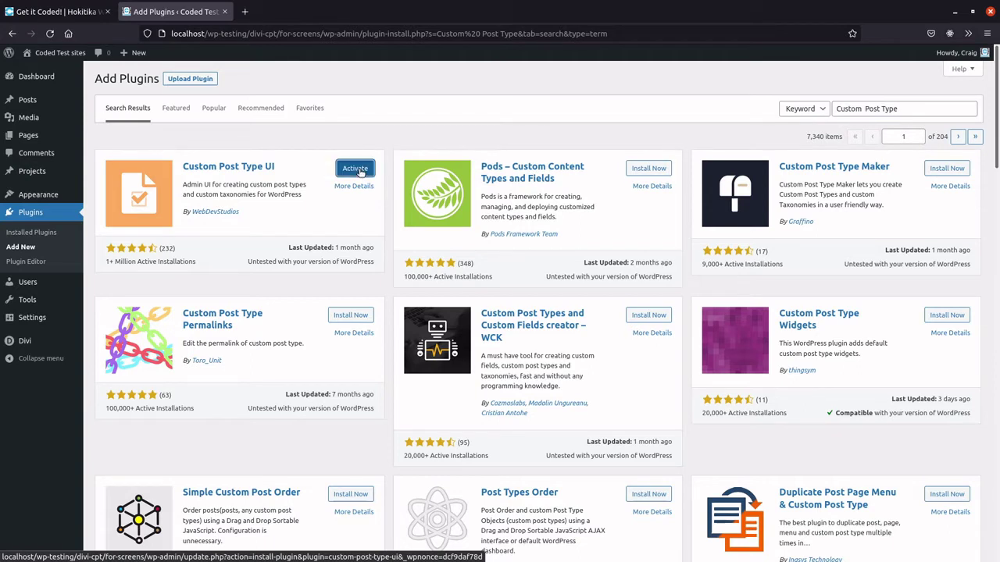
{"action": "left_click", "coordinate": [360, 172]}
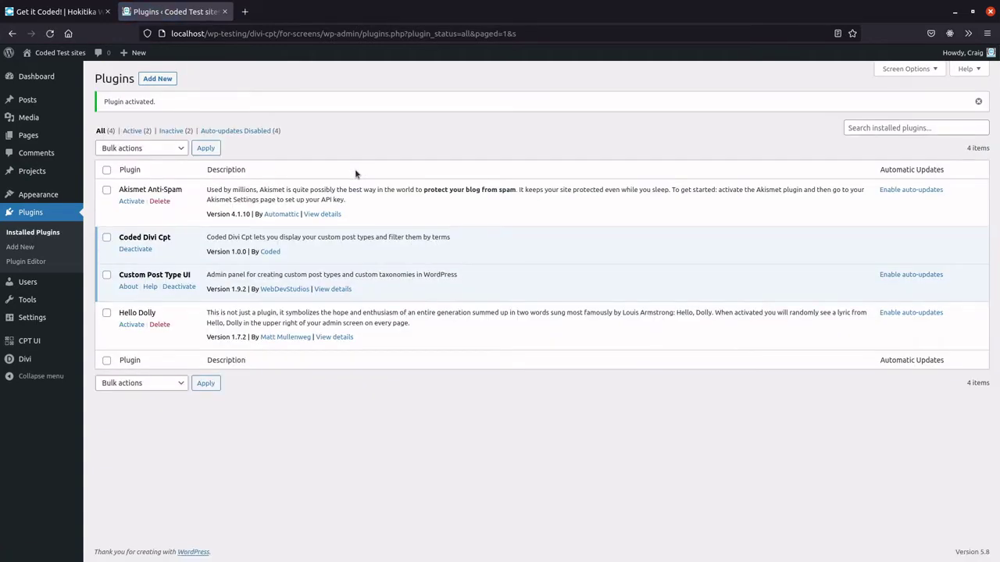
Start a new post type with slug movie, plural label Movies and singular label Movie, and auto-populate its additional labels.
{"action": "left_click", "coordinate": [33, 342]}
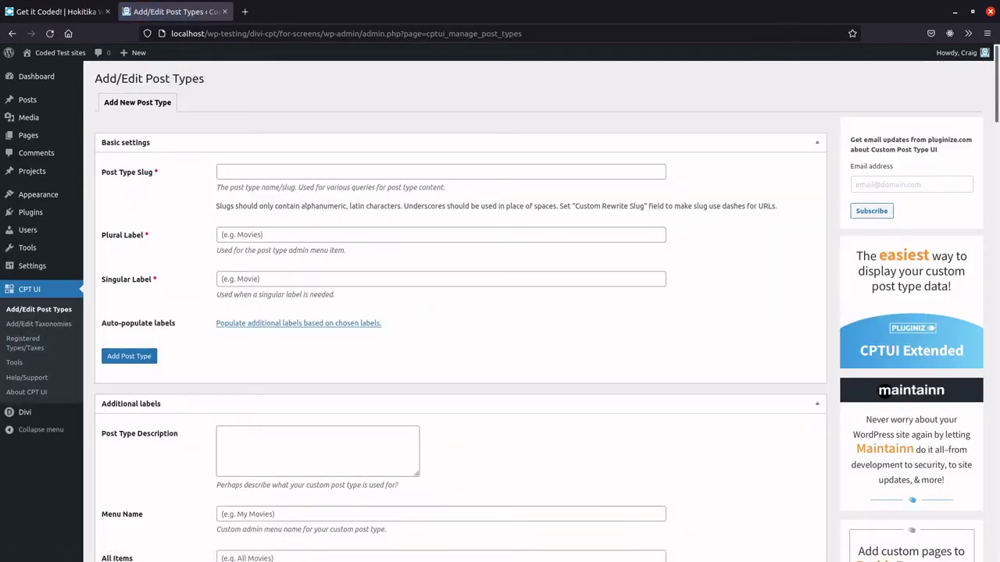
{"action": "left_click", "coordinate": [332, 171]}
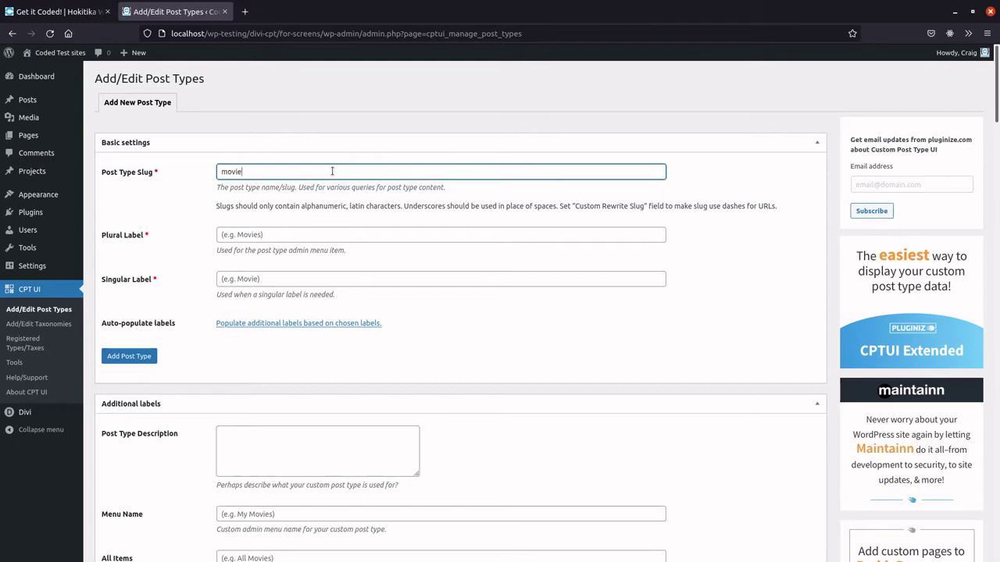
{"action": "key", "text": "Tab"}
{"action": "type", "text": "Mo"}
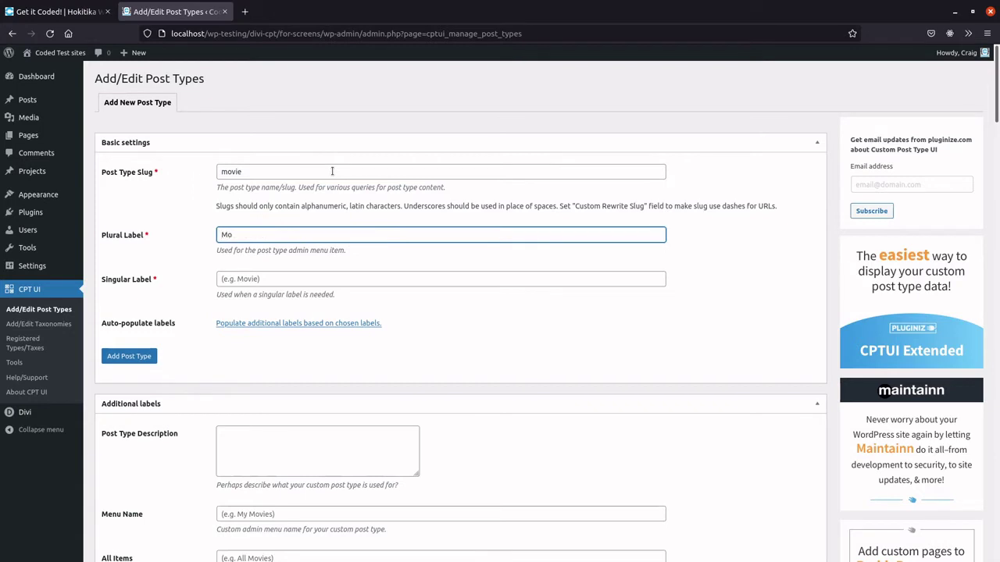
{"action": "key", "text": "Tab"}
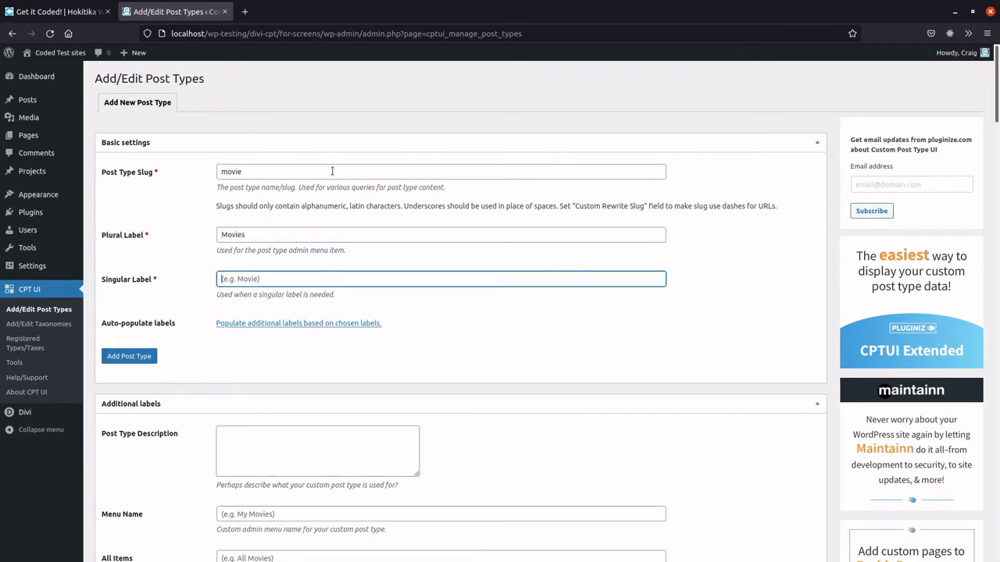
{"action": "type", "text": "Movie"}
{"action": "left_click", "coordinate": [346, 328]}
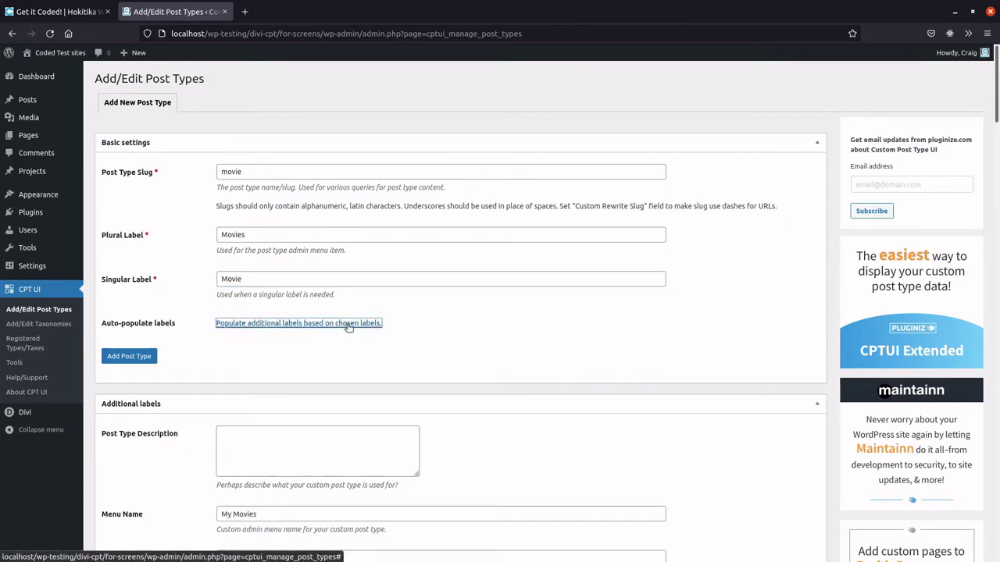
Set the movie post type's Hierarchical option to True and add the post type.
{"action": "scroll", "coordinate": [348, 326], "scroll_direction": "down", "scroll_amount": 10}
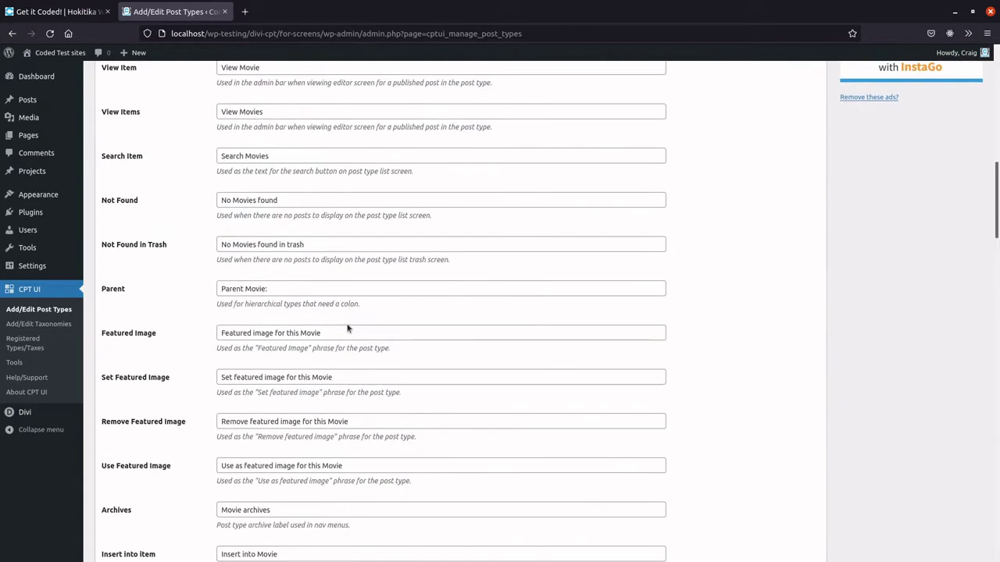
{"action": "scroll", "coordinate": [348, 328], "scroll_direction": "down", "scroll_amount": 10}
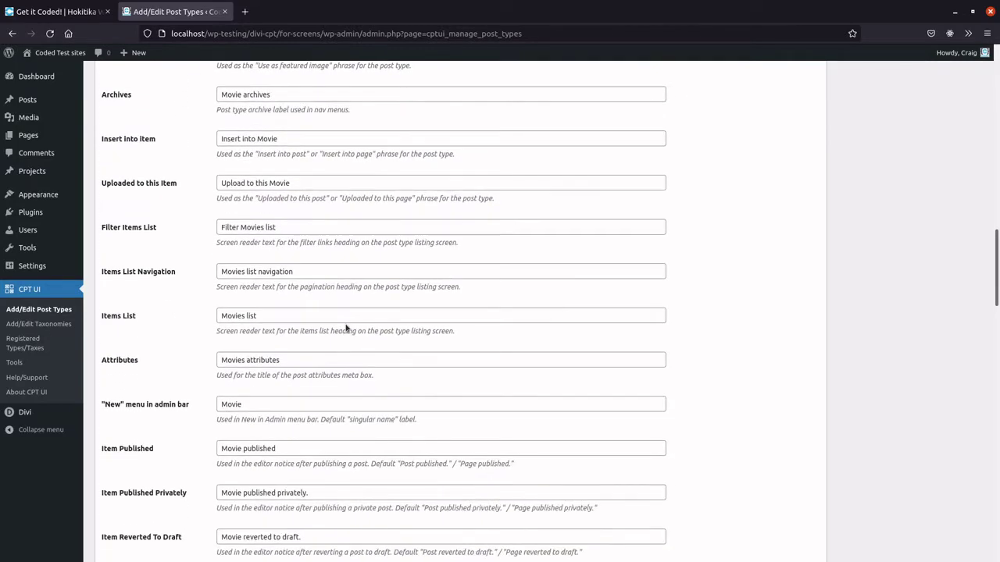
{"action": "scroll", "coordinate": [346, 324], "scroll_direction": "down", "scroll_amount": 10}
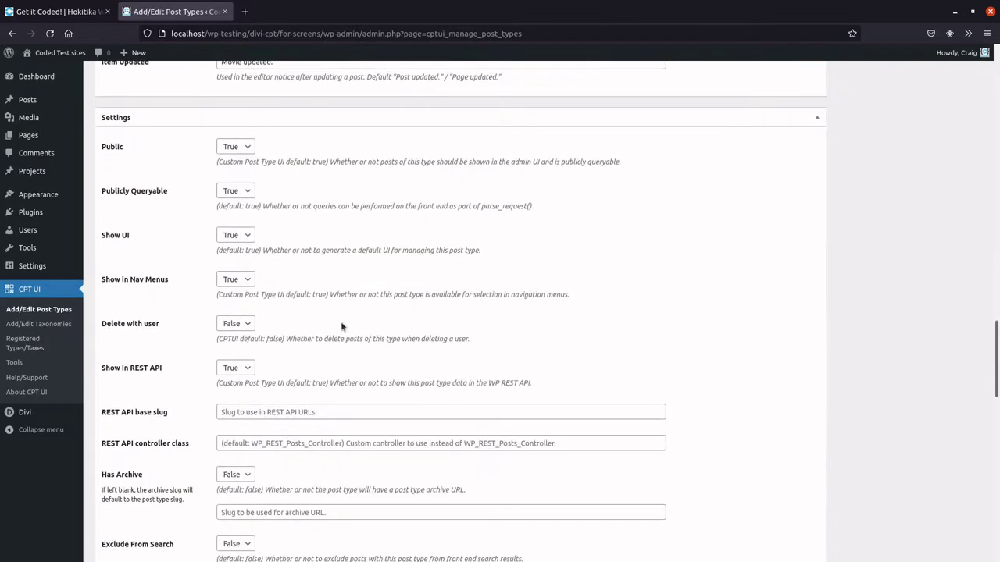
{"action": "scroll", "coordinate": [328, 323], "scroll_direction": "down", "scroll_amount": 1}
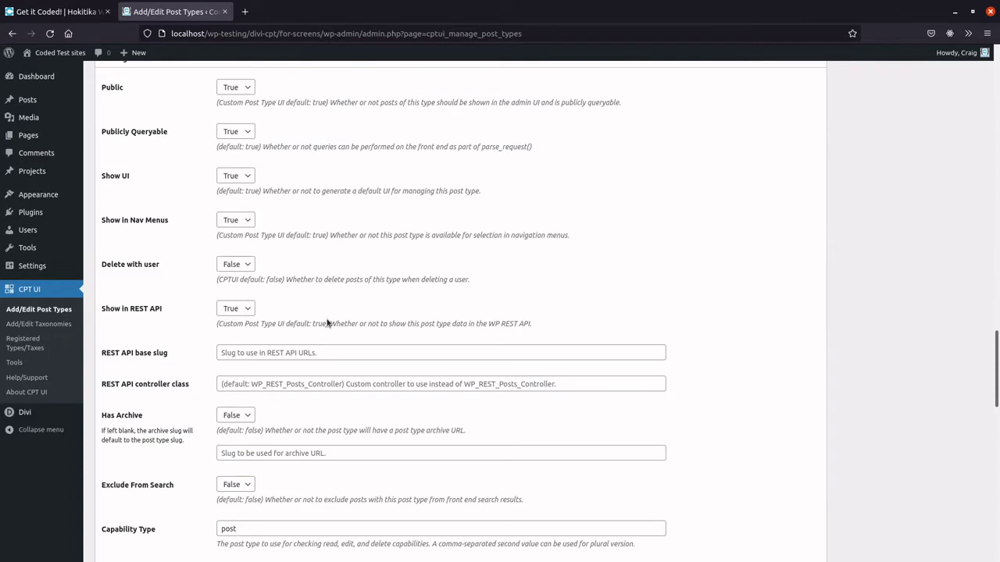
{"action": "scroll", "coordinate": [327, 324], "scroll_direction": "down", "scroll_amount": 6}
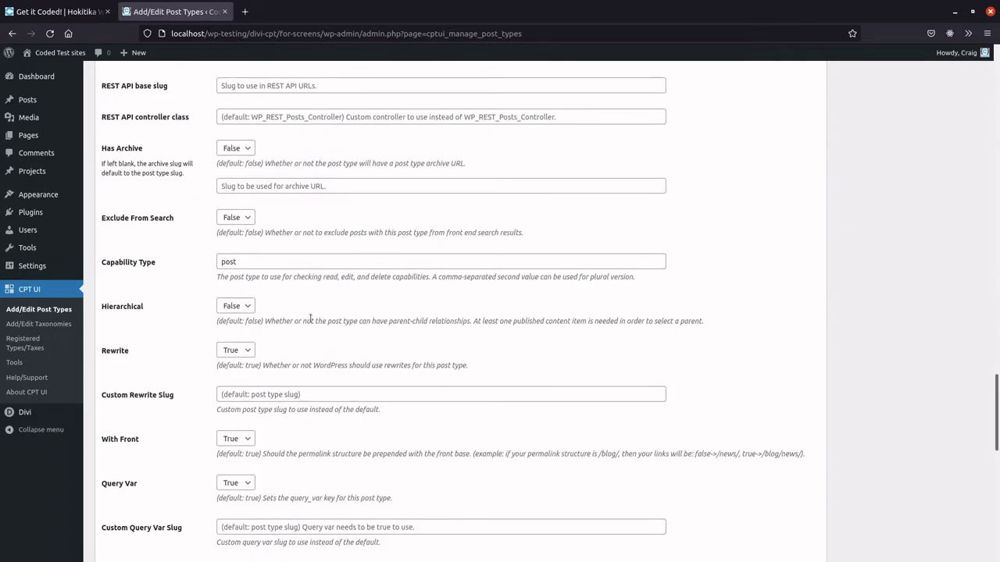
{"action": "left_click", "coordinate": [248, 309]}
{"action": "left_click", "coordinate": [238, 335]}
{"action": "scroll", "coordinate": [236, 331], "scroll_direction": "down", "scroll_amount": 10}
{"action": "scroll", "coordinate": [235, 331], "scroll_direction": "down", "scroll_amount": 5}
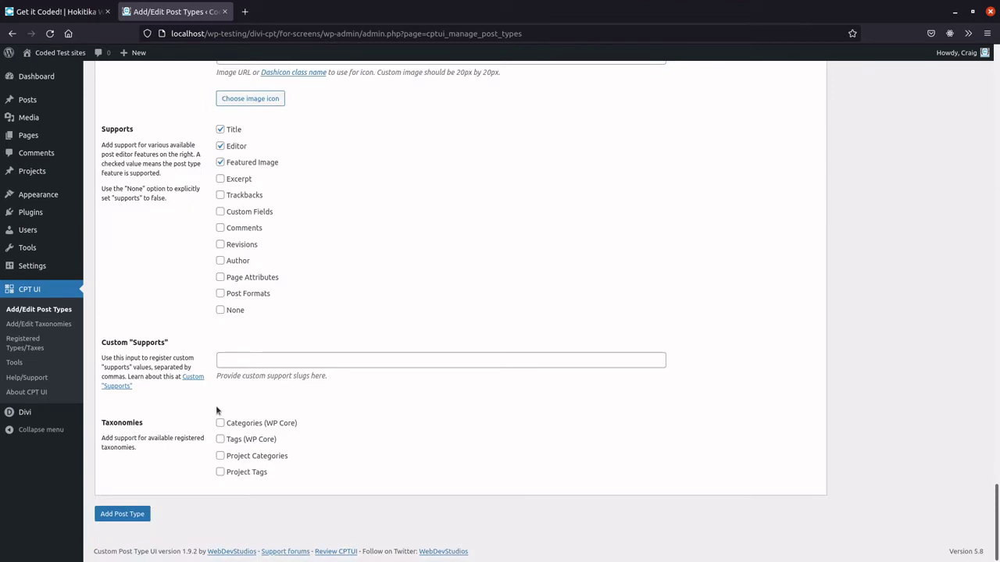
{"action": "left_click", "coordinate": [133, 513]}
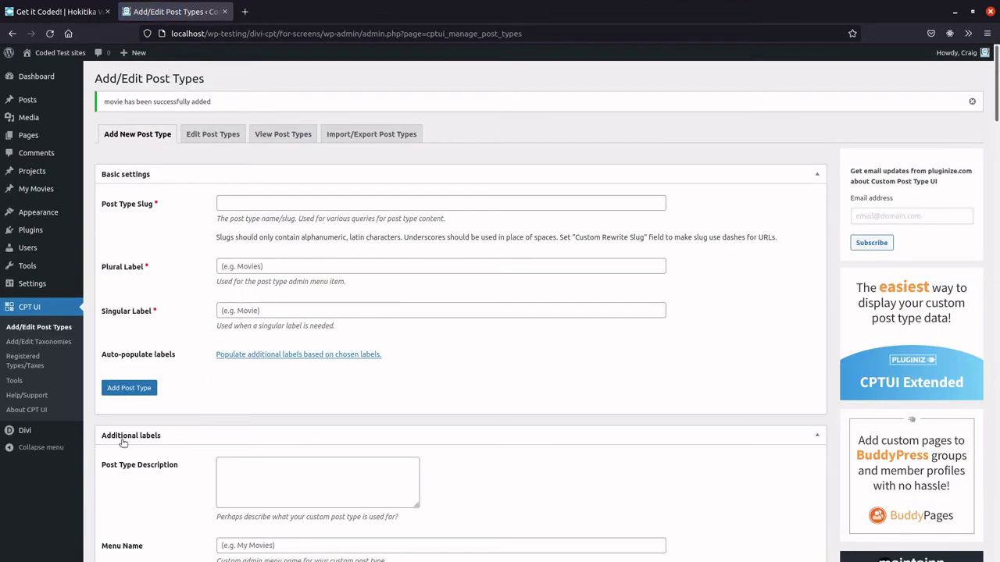
Start a new taxonomy with slug actor and labels Actors and Actor, auto-populate its additional labels, and attach it to Movies.
{"action": "left_click", "coordinate": [56, 342]}
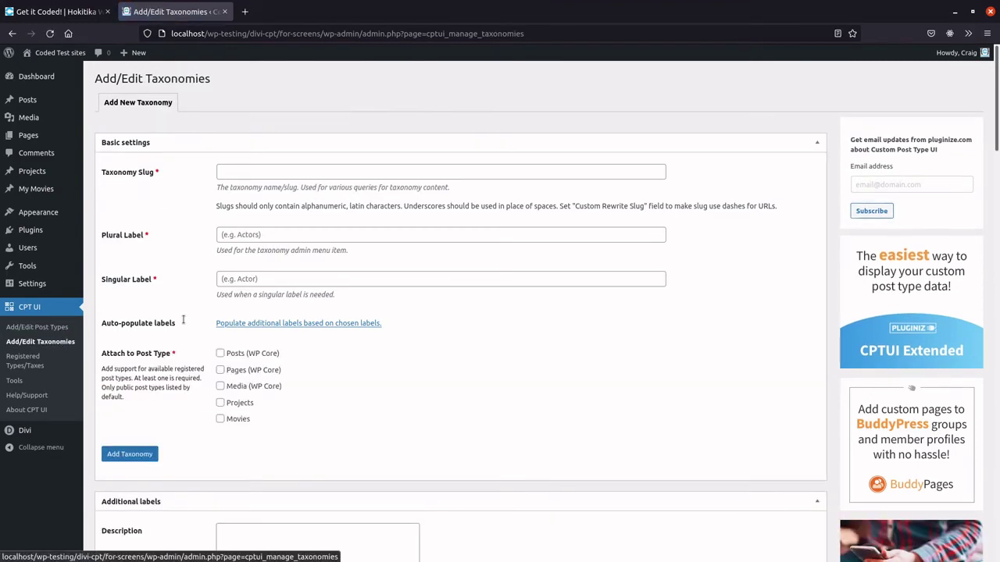
{"action": "left_click", "coordinate": [331, 174]}
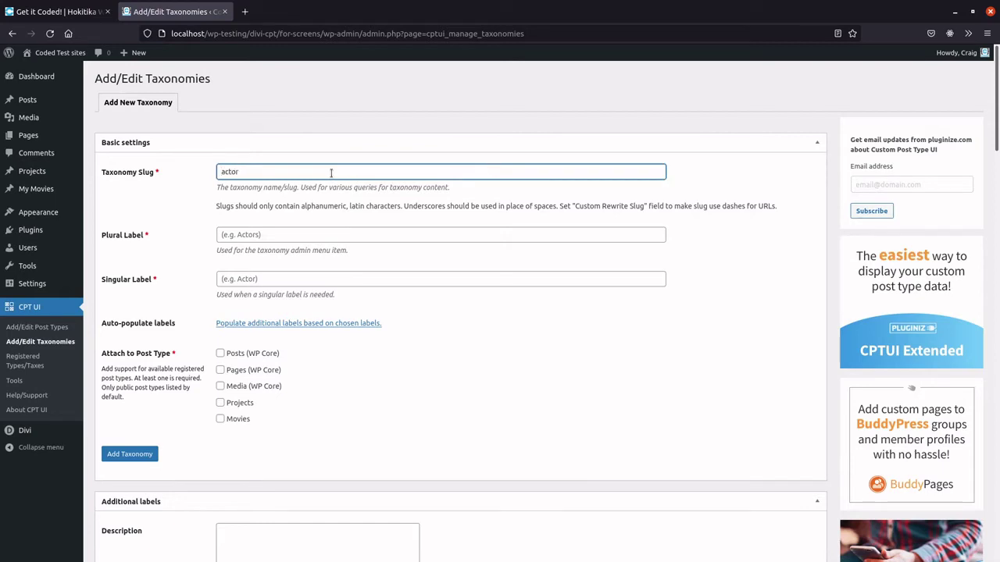
{"action": "key", "text": "Tab"}
{"action": "type", "text": "A"}
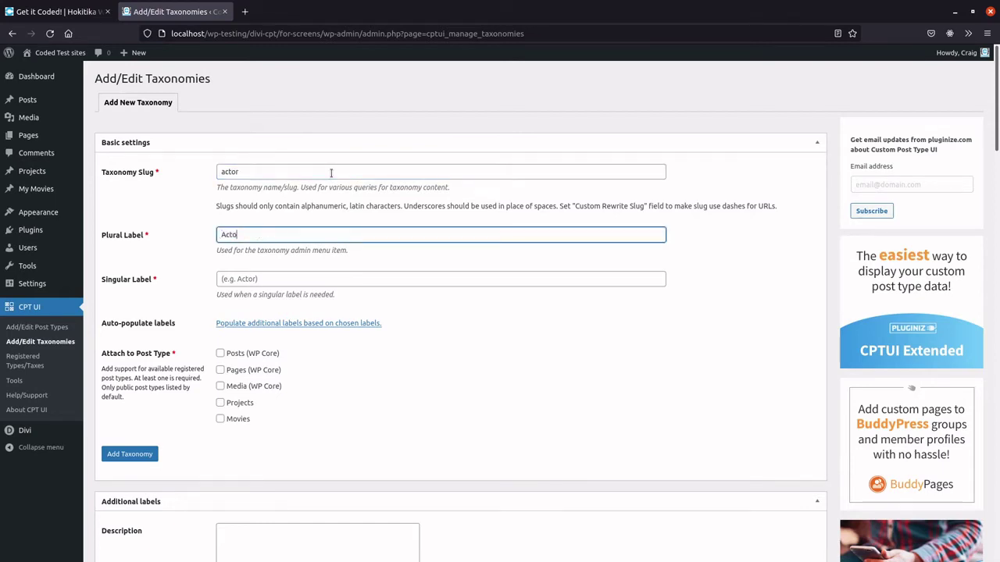
{"action": "key", "text": "Tab"}
{"action": "type", "text": "Act"}
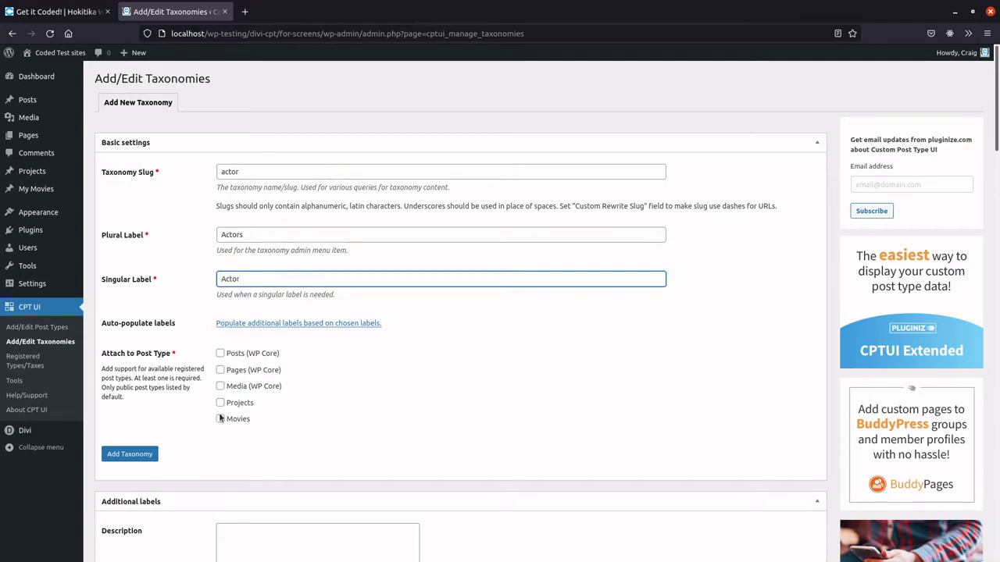
{"action": "left_click", "coordinate": [272, 325]}
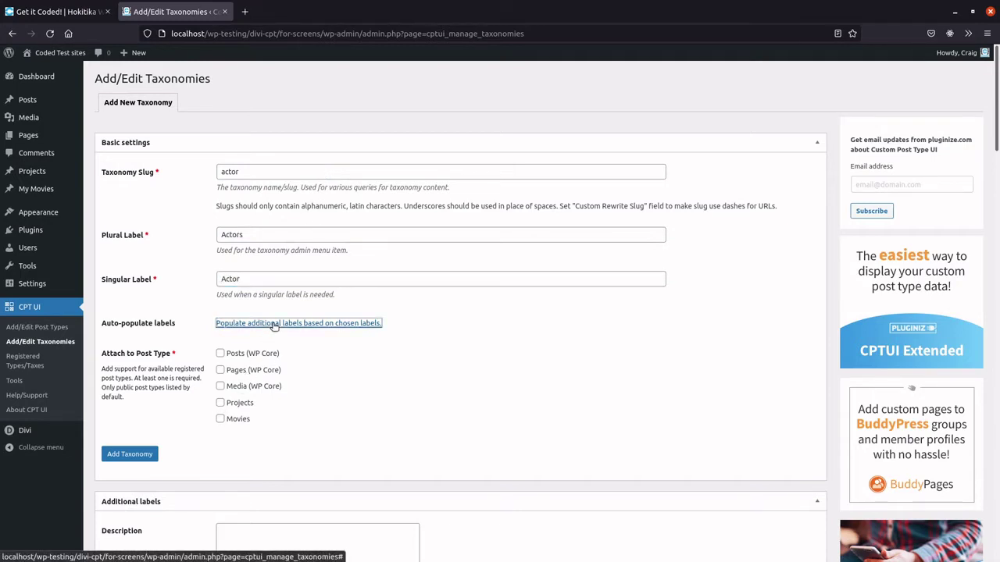
{"action": "left_click", "coordinate": [221, 421]}
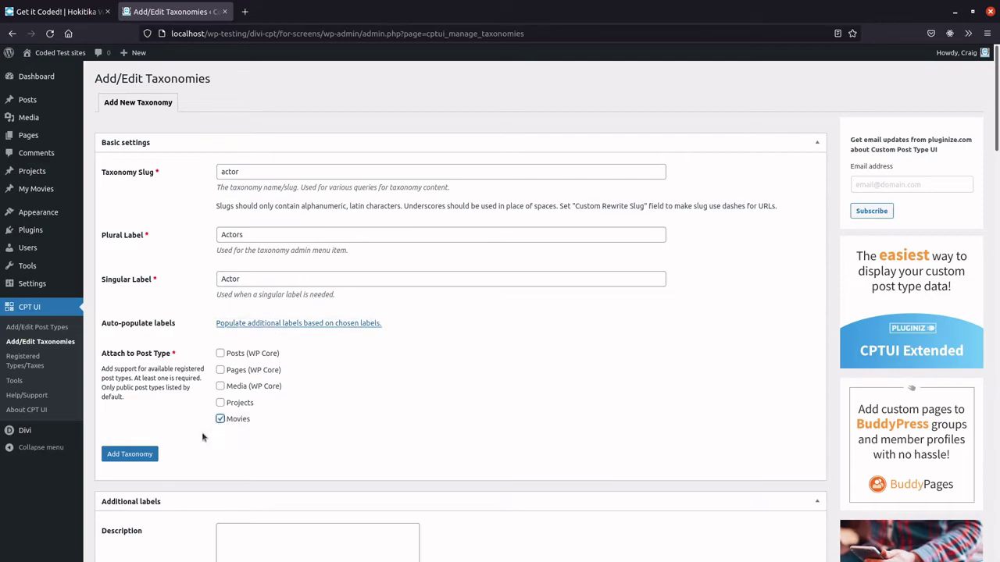
Set the actor taxonomy's Hierarchical option to True.
{"action": "scroll", "coordinate": [156, 438], "scroll_direction": "down", "scroll_amount": 12}
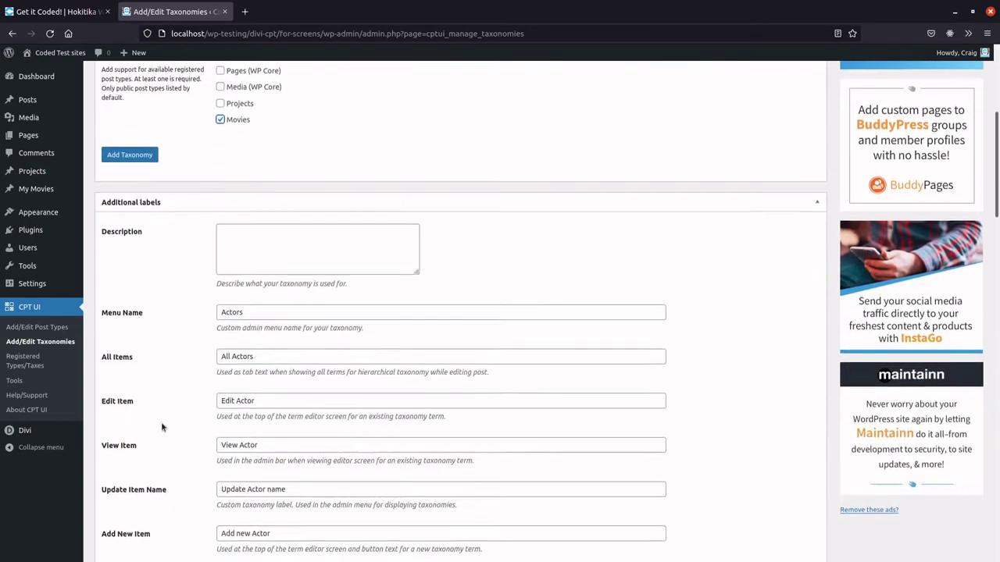
{"action": "scroll", "coordinate": [162, 425], "scroll_direction": "down", "scroll_amount": 6}
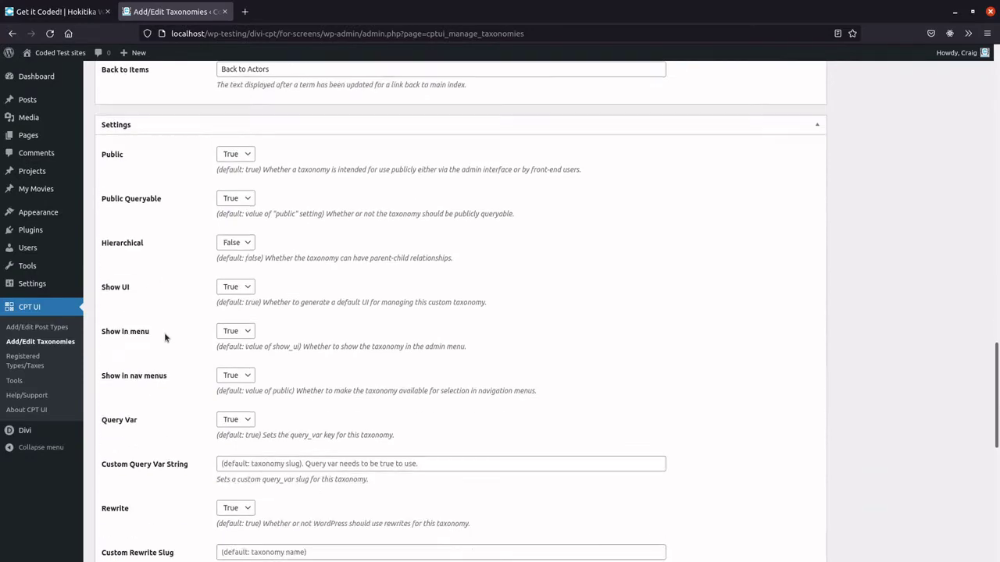
{"action": "scroll", "coordinate": [163, 336], "scroll_direction": "down", "scroll_amount": 3}
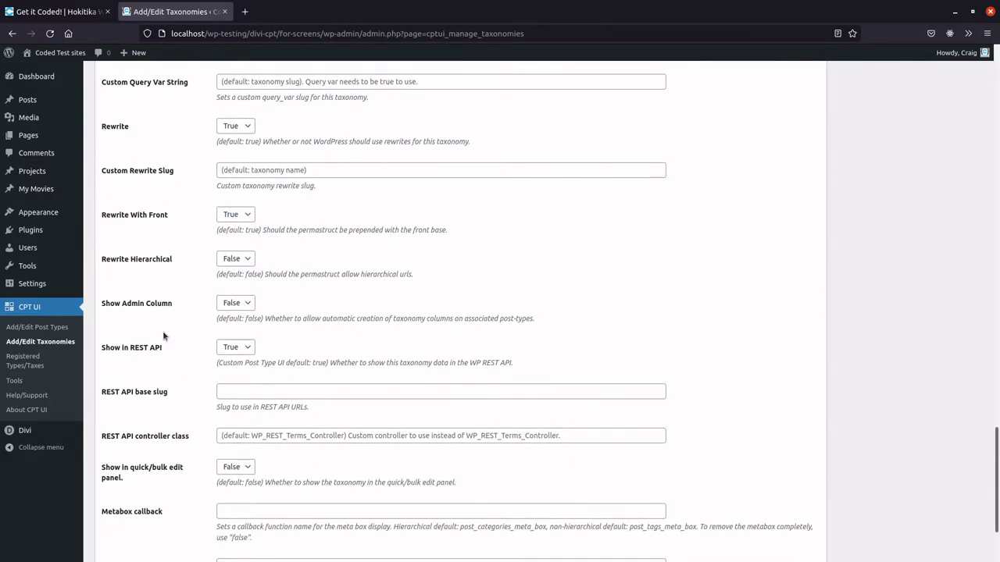
{"action": "scroll", "coordinate": [163, 336], "scroll_direction": "down", "scroll_amount": 2}
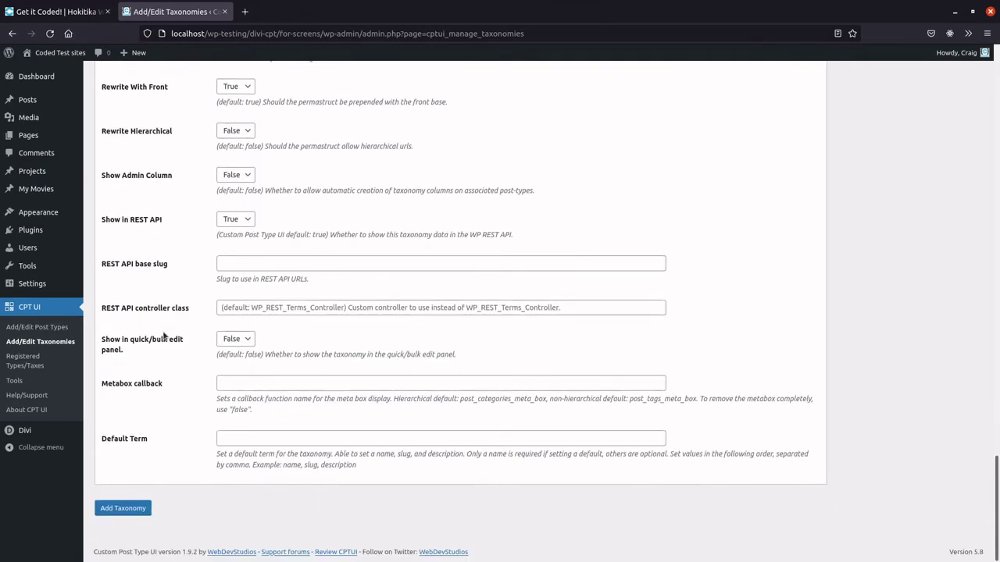
{"action": "scroll", "coordinate": [163, 336], "scroll_direction": "up", "scroll_amount": 5}
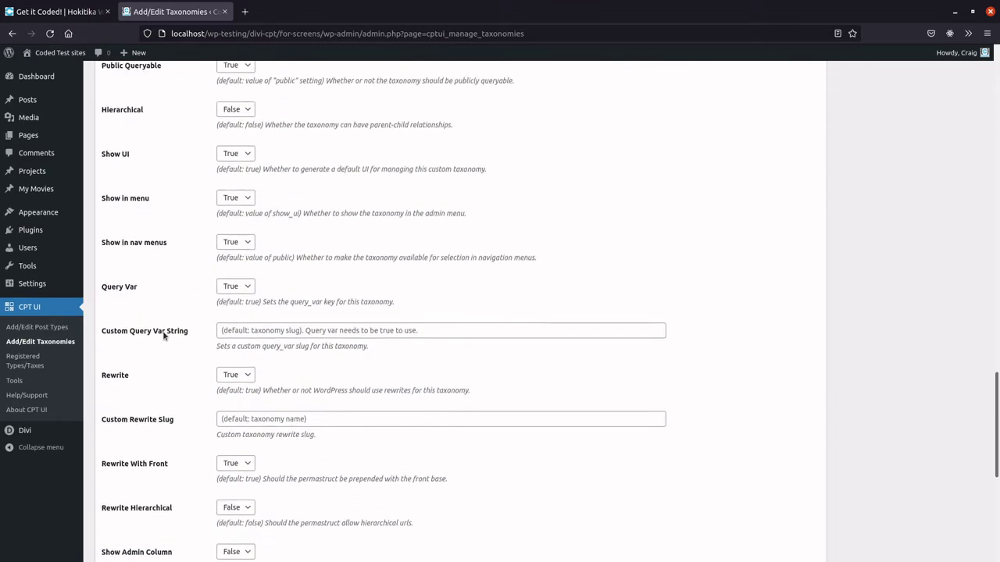
{"action": "scroll", "coordinate": [164, 336], "scroll_direction": "up", "scroll_amount": 2}
{"action": "left_click", "coordinate": [234, 208]}
{"action": "left_click", "coordinate": [235, 234]}
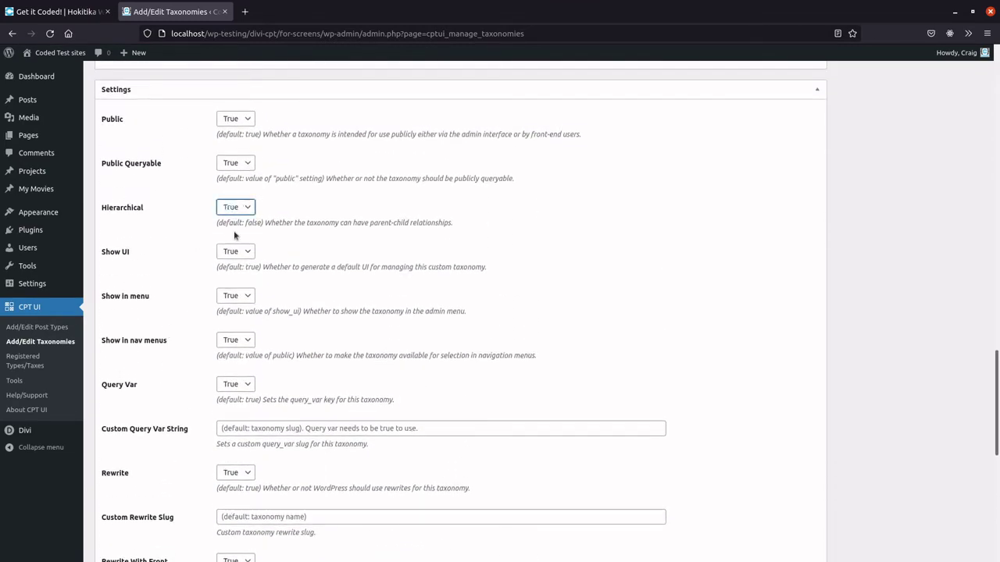
Add the actor taxonomy with its current settings.
{"action": "scroll", "coordinate": [227, 242], "scroll_direction": "down", "scroll_amount": 6}
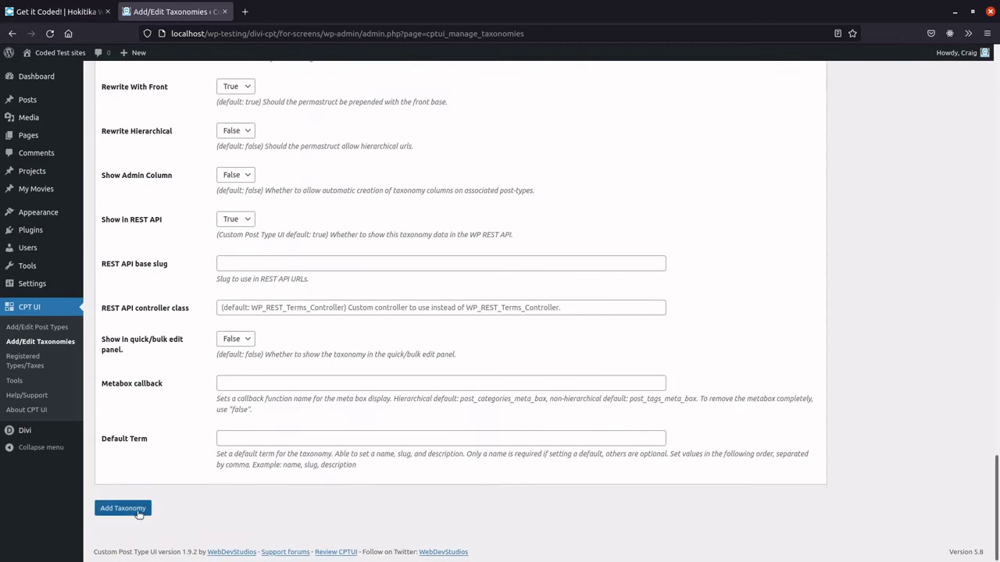
{"action": "left_click", "coordinate": [137, 511]}
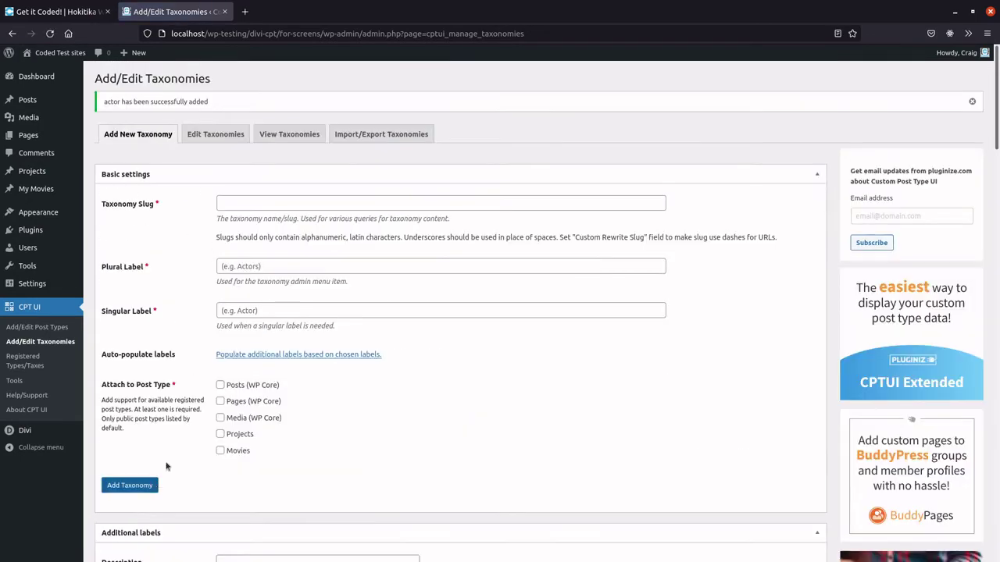
Edit the Movies post type to support the Actors taxonomy and save the post type.
{"action": "left_click", "coordinate": [45, 330]}
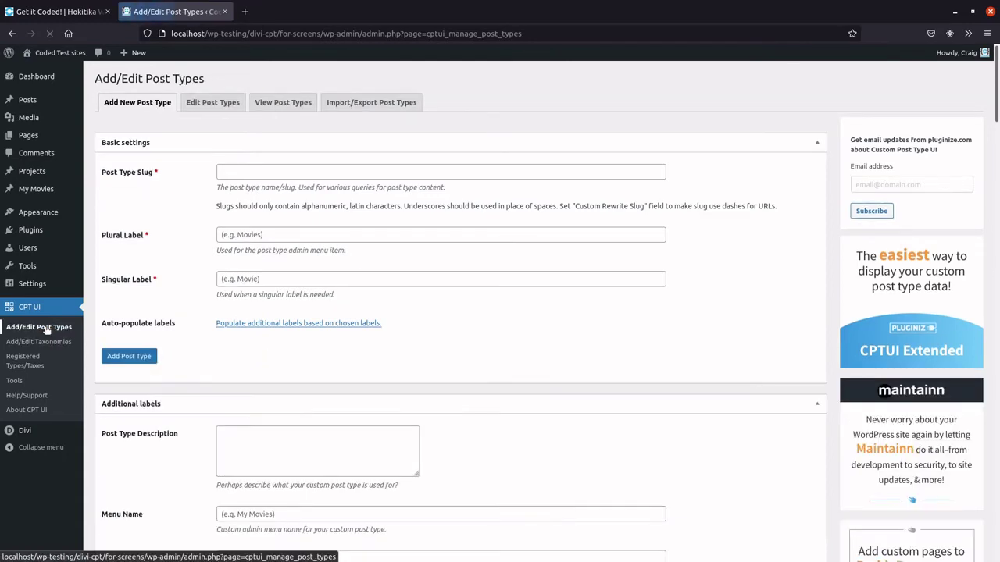
{"action": "left_click", "coordinate": [206, 104]}
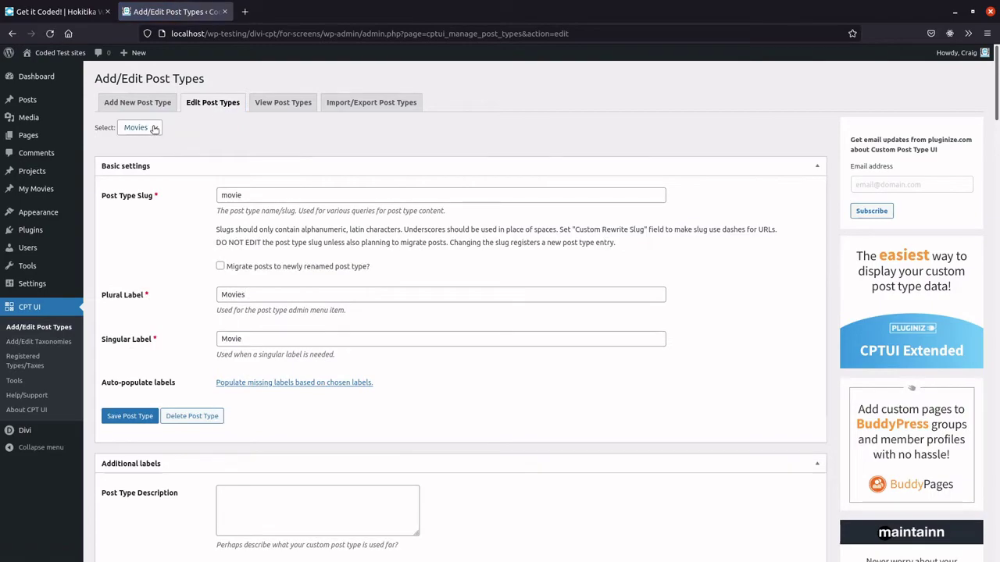
{"action": "scroll", "coordinate": [191, 250], "scroll_direction": "down", "scroll_amount": 15}
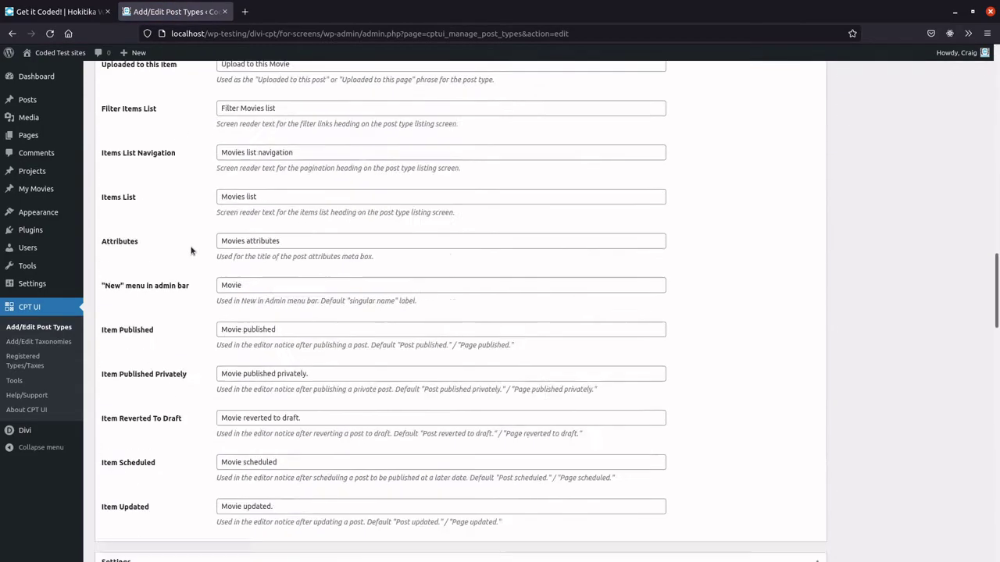
{"action": "scroll", "coordinate": [191, 250], "scroll_direction": "down", "scroll_amount": 2}
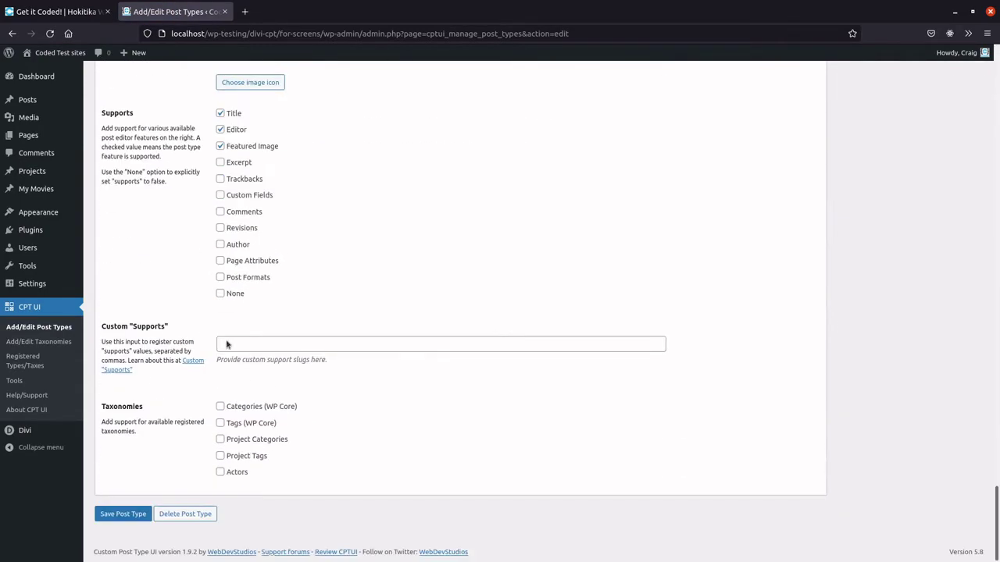
{"action": "left_click", "coordinate": [220, 472]}
{"action": "left_click", "coordinate": [122, 515]}
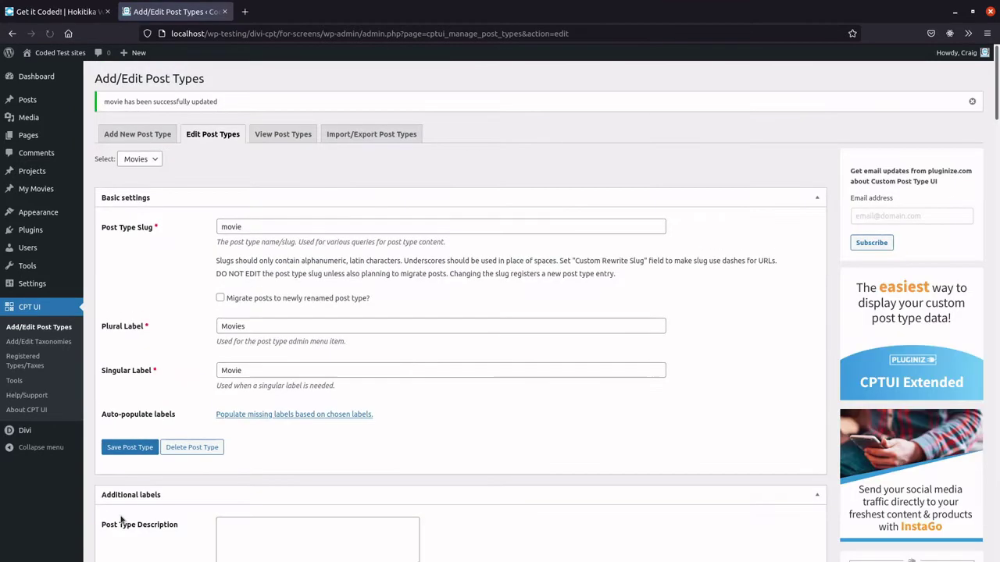
Start a new movie titled "Movie 1: Moneyball" with the body paragraph "Text about moneyball".
{"action": "left_click", "coordinate": [43, 189]}
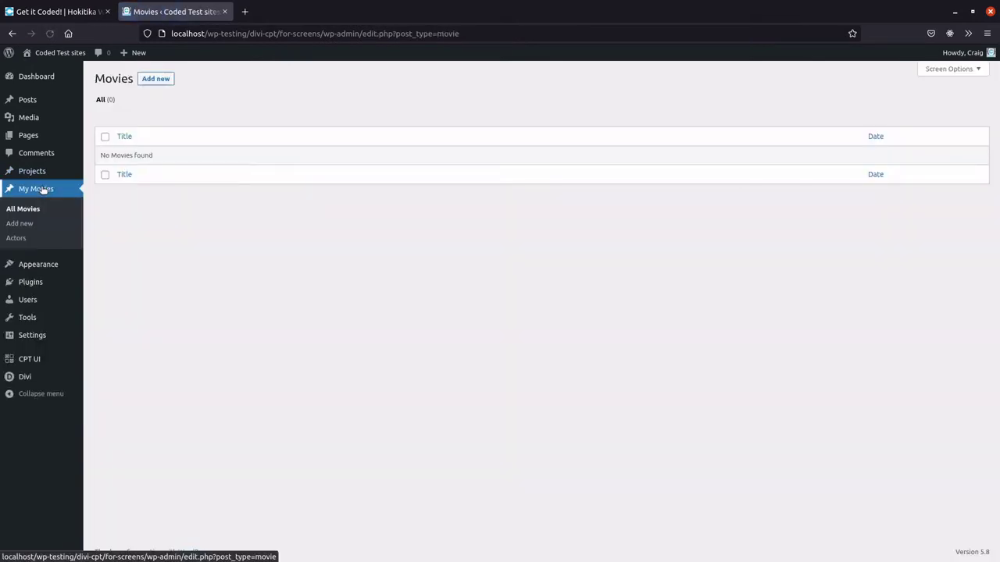
{"action": "left_click", "coordinate": [165, 80]}
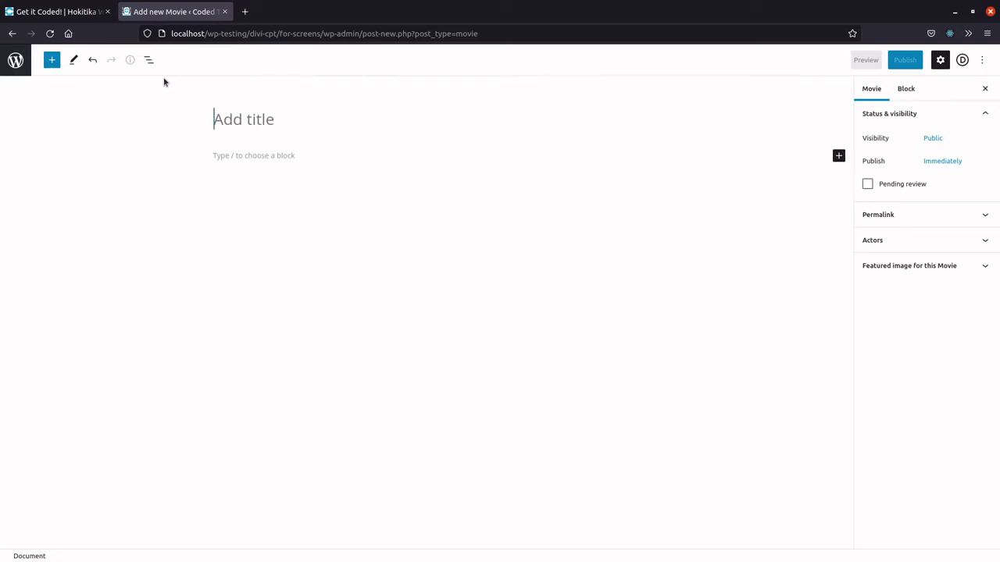
{"action": "type", "text": "Mov"}
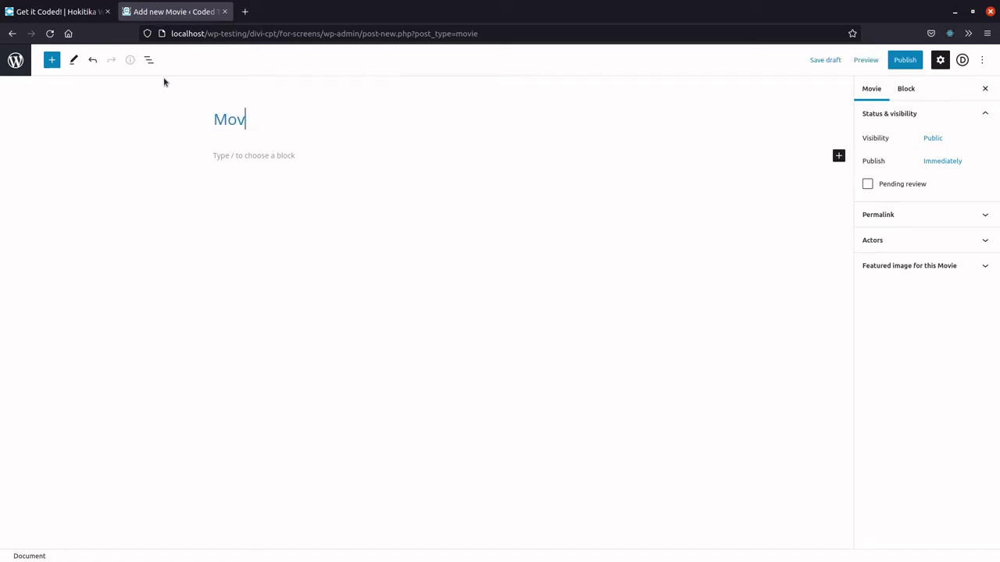
{"action": "type", "text": "ie 1: Moneyball"}
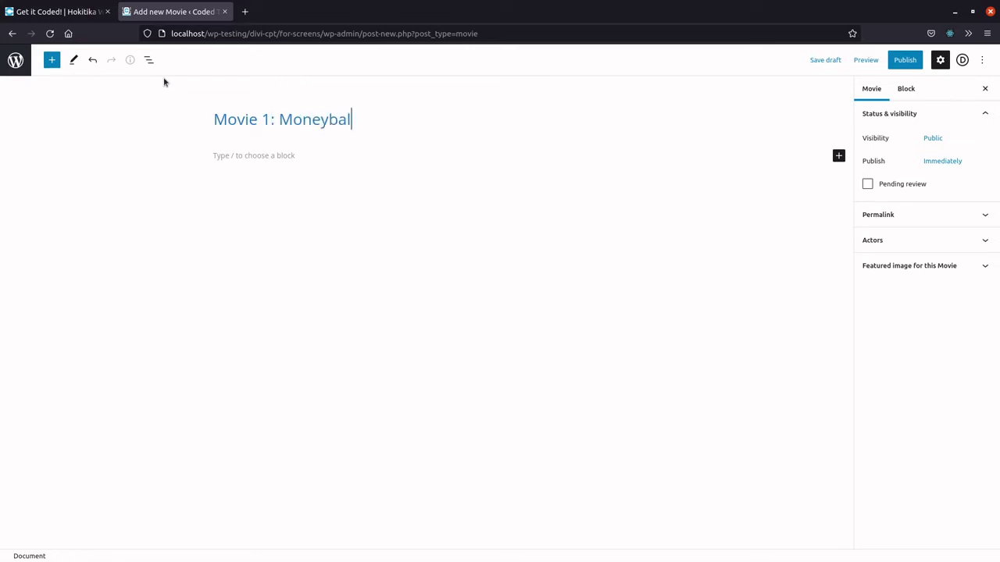
{"action": "left_click", "coordinate": [315, 159]}
{"action": "type", "text": "Text about moneyball"}
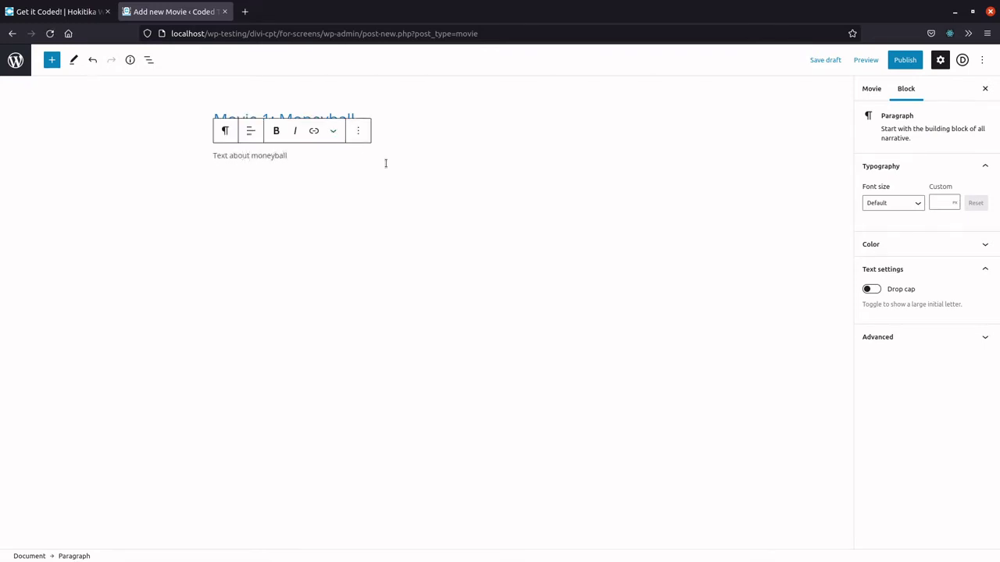
Create the actor Brad Pitt and assign it to the Moneyball movie.
{"action": "left_click", "coordinate": [869, 92]}
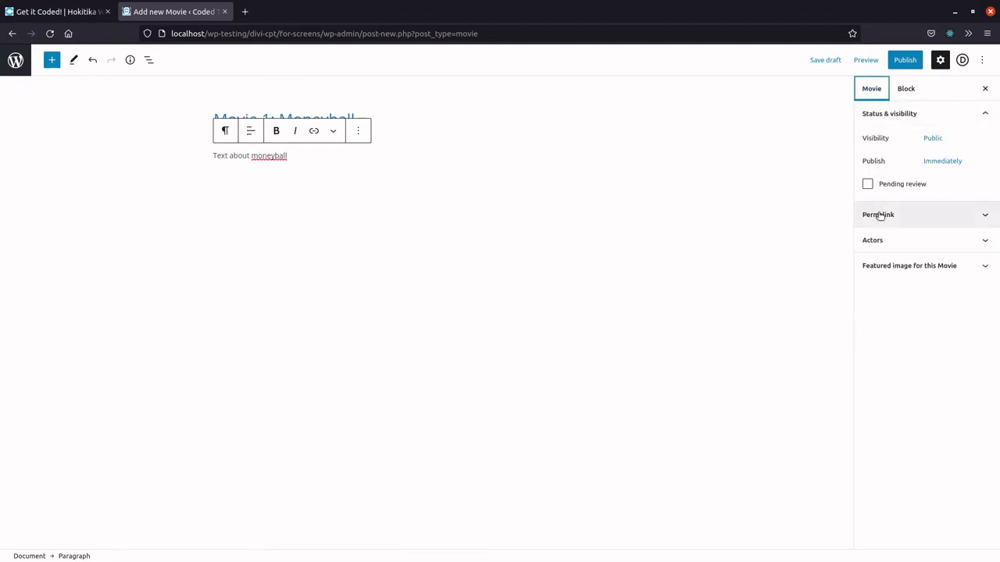
{"action": "left_click", "coordinate": [879, 241]}
{"action": "left_click", "coordinate": [876, 265]}
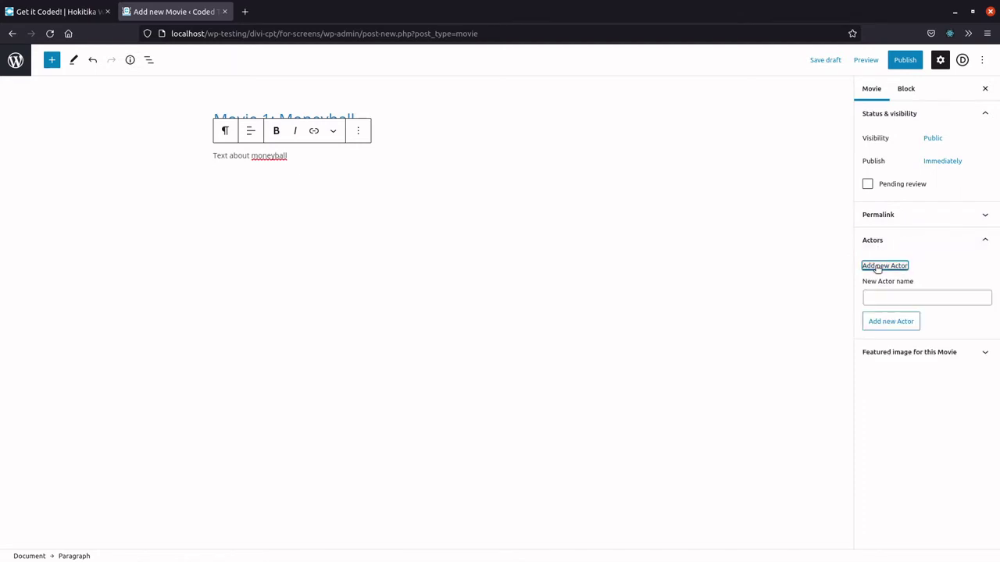
{"action": "left_click", "coordinate": [887, 295]}
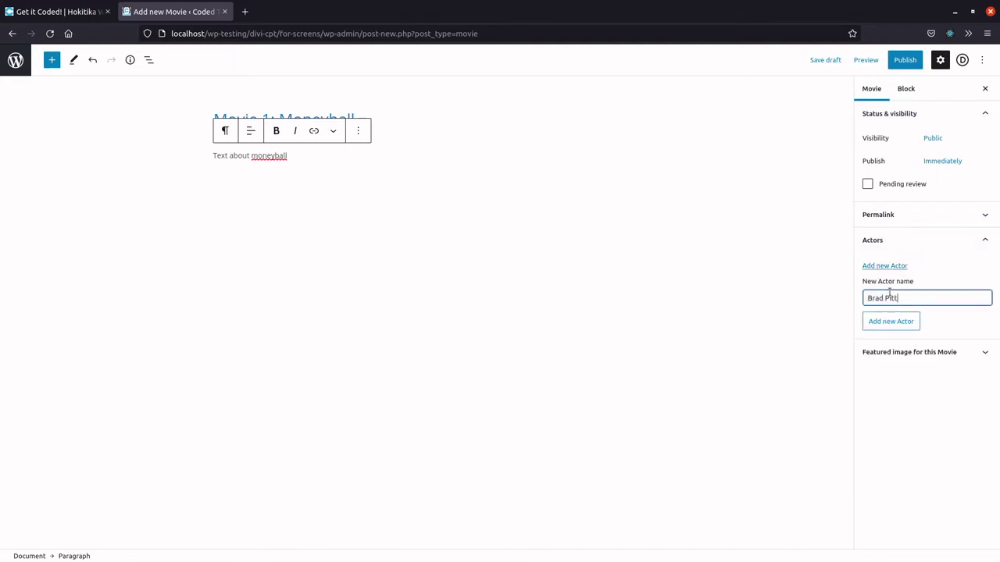
{"action": "left_click", "coordinate": [895, 321]}
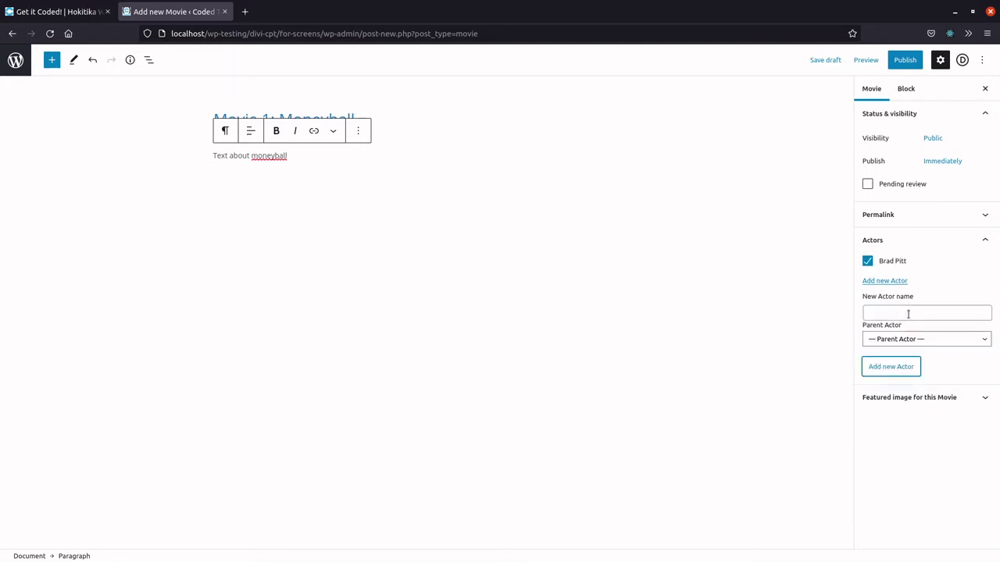
Set the Moneyball poster from the media library as the movie's featured image and publish the movie.
{"action": "left_click", "coordinate": [912, 398]}
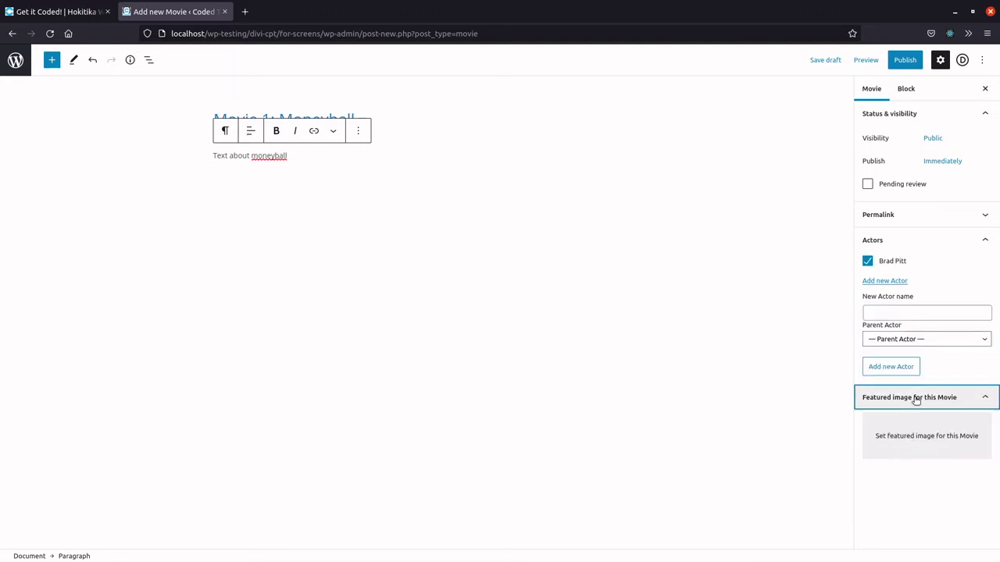
{"action": "left_click", "coordinate": [913, 440]}
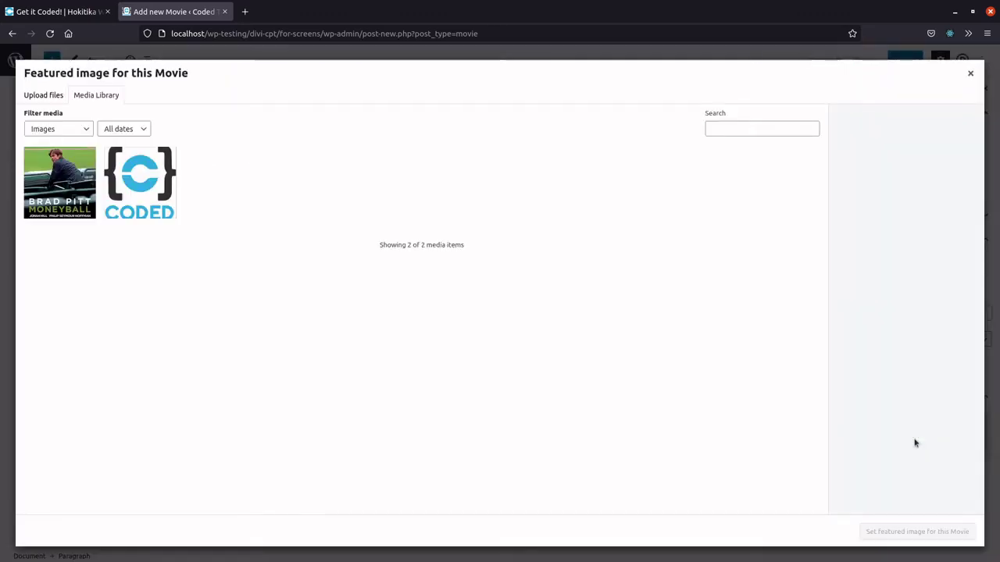
{"action": "left_click", "coordinate": [70, 178]}
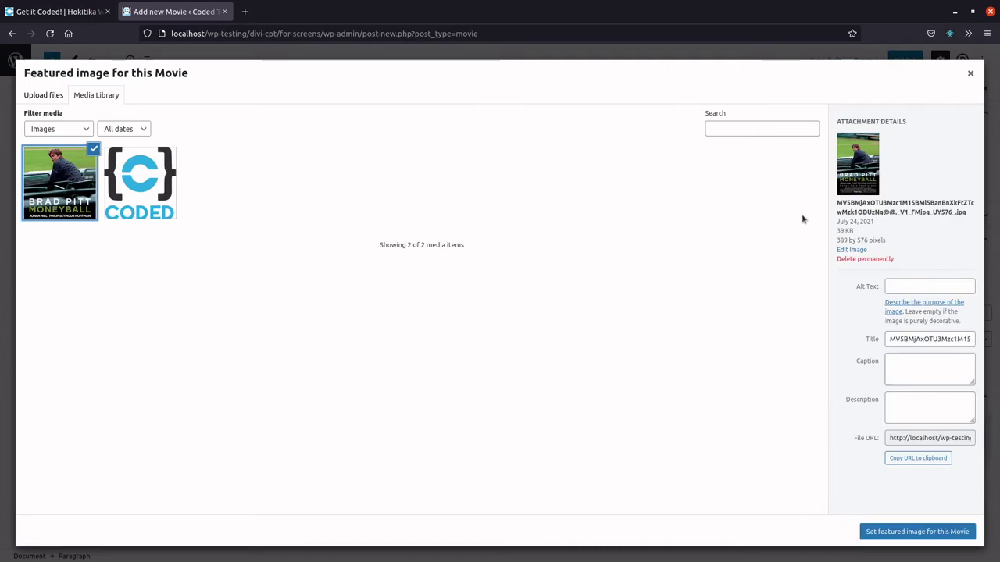
{"action": "left_click", "coordinate": [898, 531]}
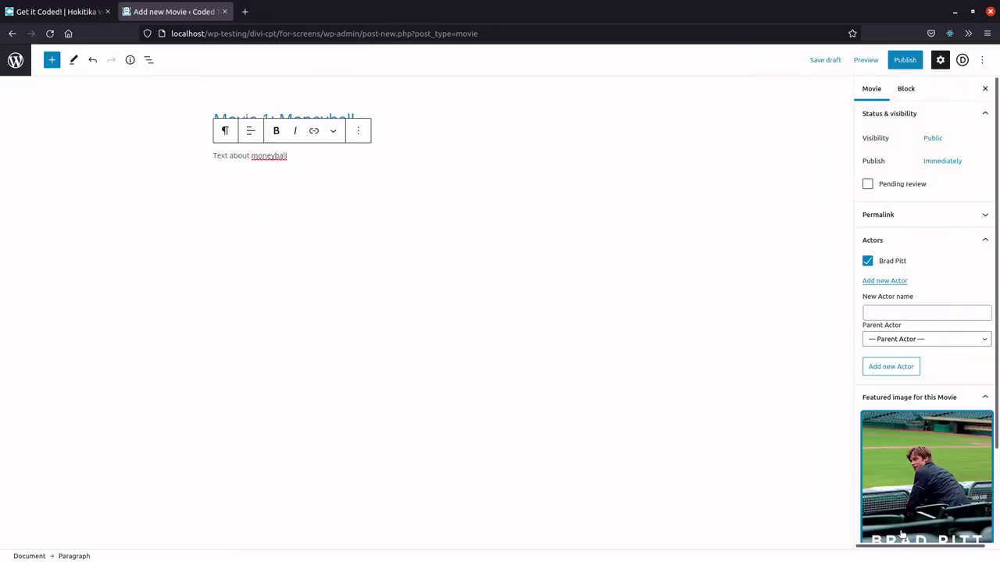
{"action": "left_click", "coordinate": [904, 60]}
{"action": "left_click", "coordinate": [905, 60]}
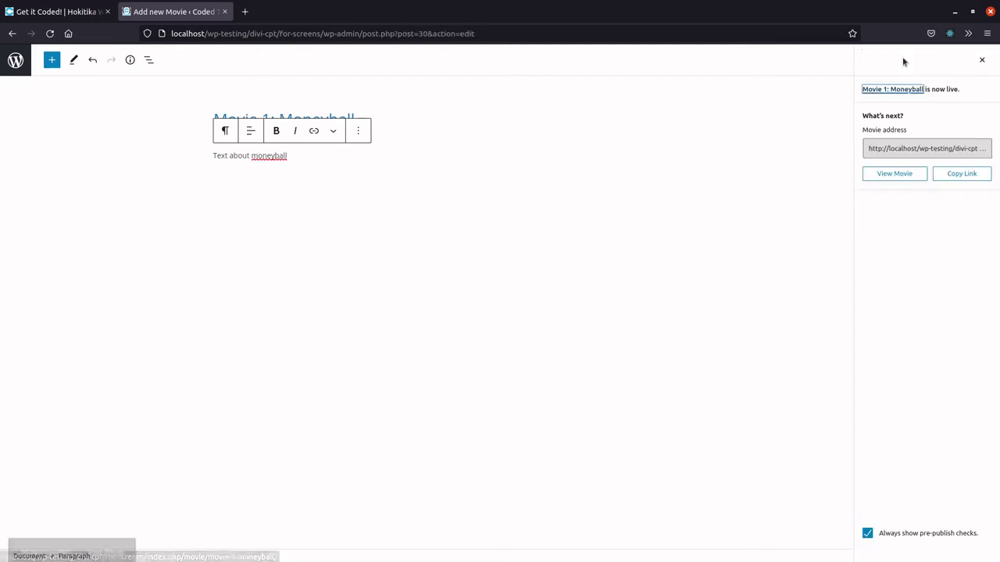
Create a new page titled "Brad Pitt Movies" and start building it from scratch with the Divi Builder.
{"action": "left_click", "coordinate": [17, 60]}
{"action": "mouse_move", "coordinate": [31, 137]}
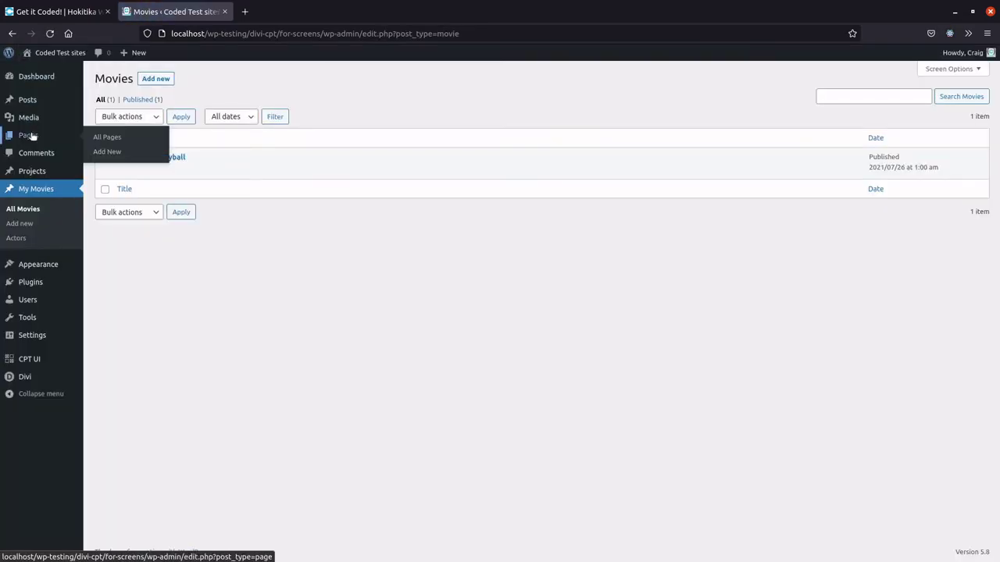
{"action": "left_click", "coordinate": [31, 136]}
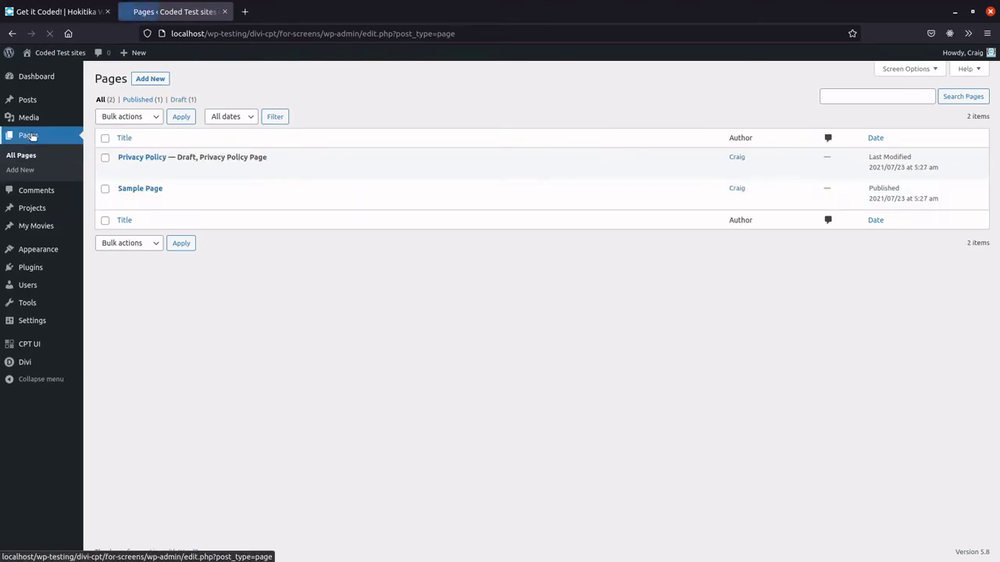
{"action": "left_click", "coordinate": [150, 80]}
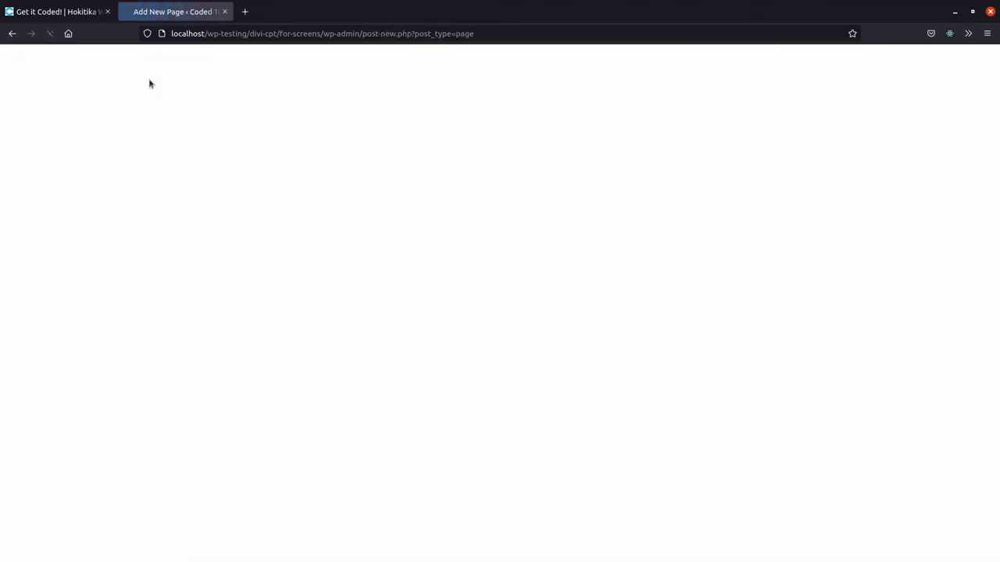
{"action": "type", "text": "Bra"}
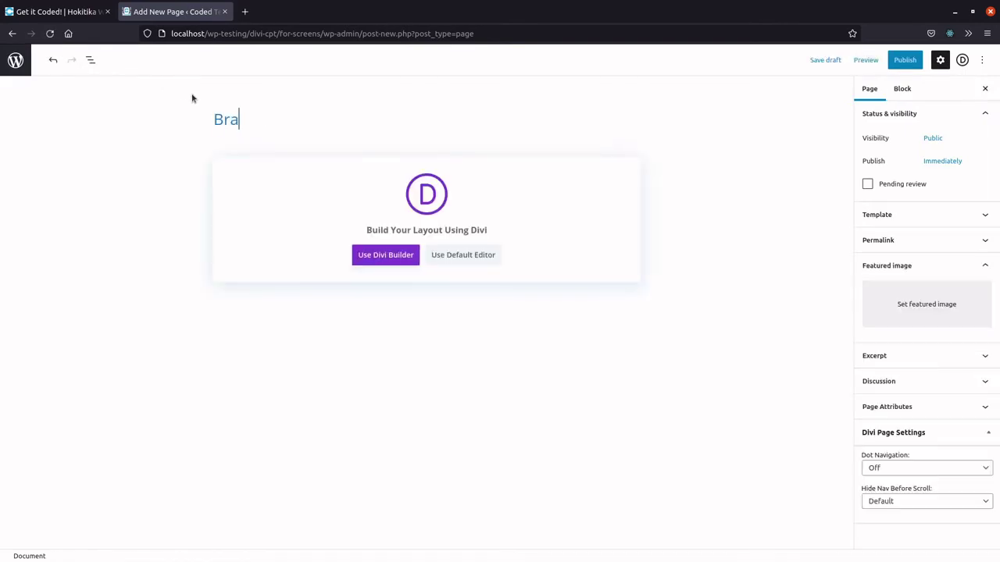
{"action": "type", "text": "ddPitt Movies"}
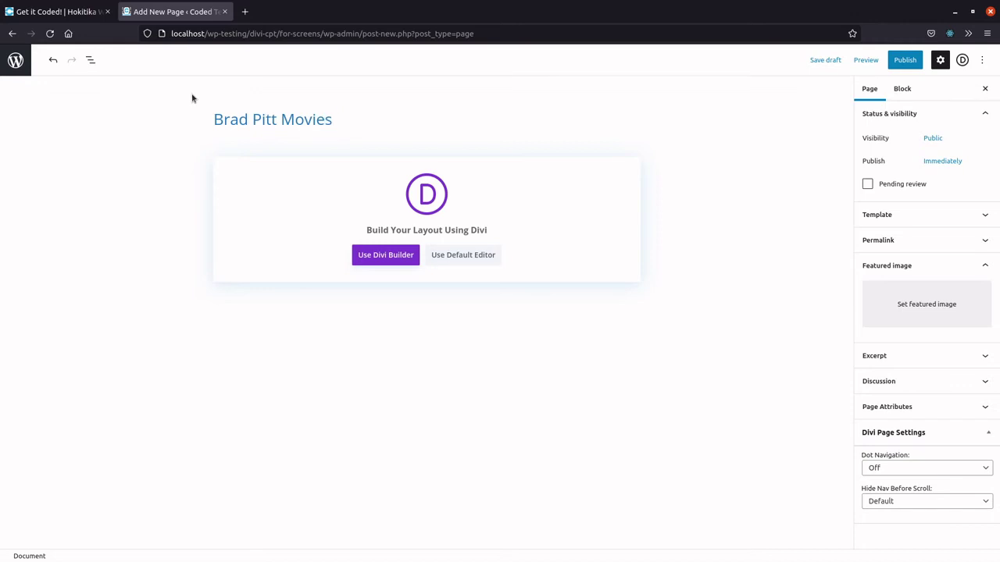
{"action": "left_click", "coordinate": [385, 261]}
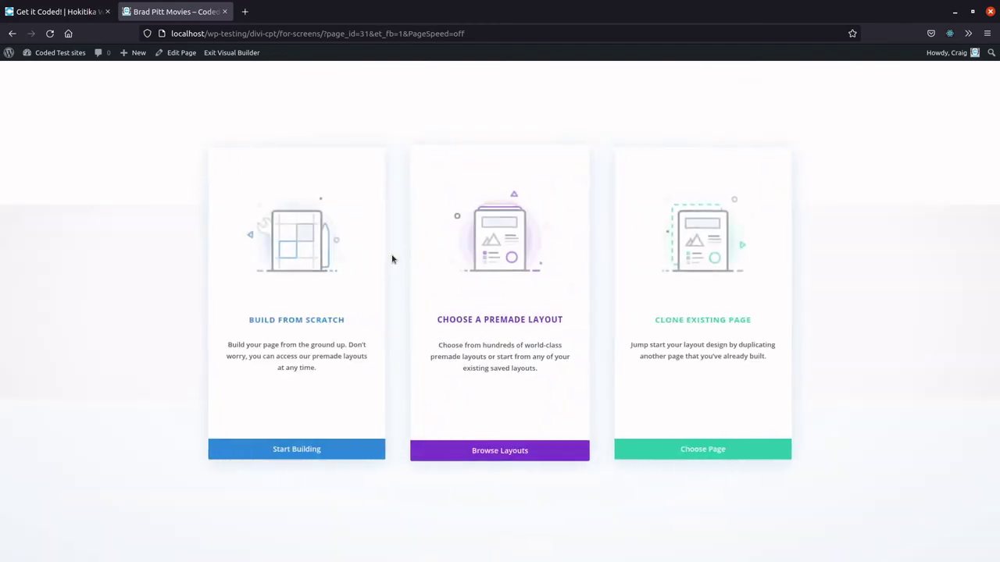
{"action": "left_click", "coordinate": [313, 452]}
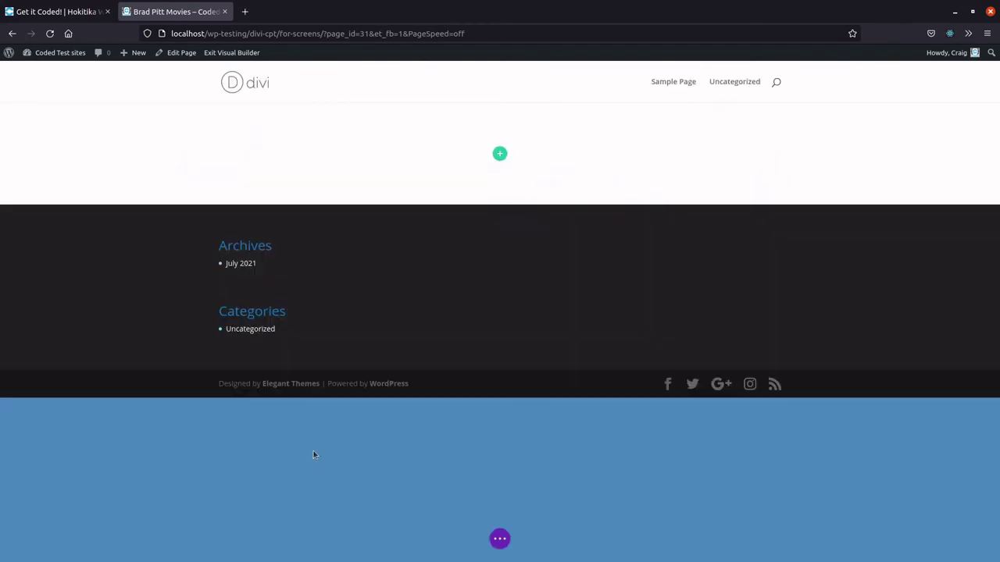
Insert a Text module on the page and replace its placeholder body with "Movies with Brad Pitt".
{"action": "left_click", "coordinate": [452, 240]}
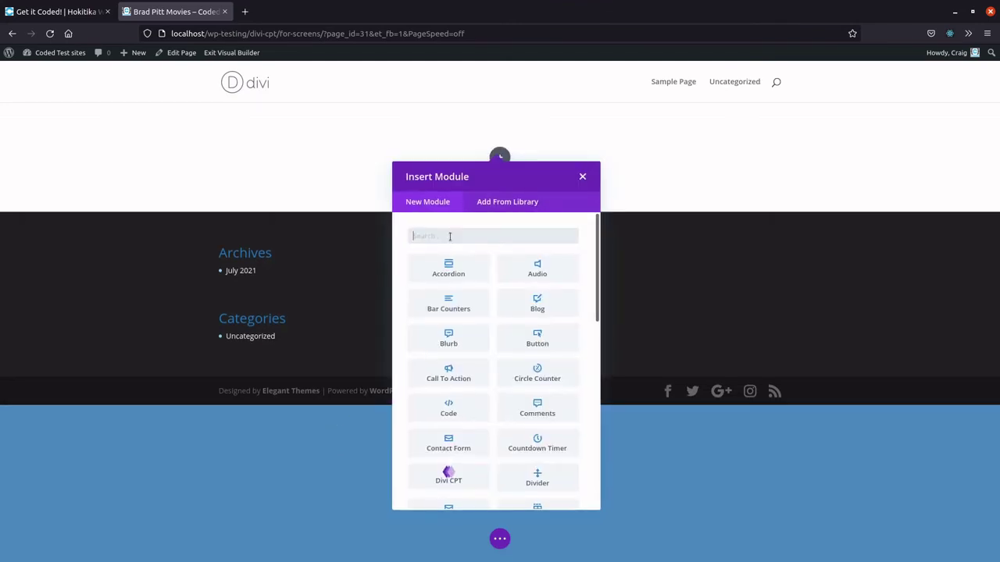
{"action": "type", "text": "text"}
{"action": "left_click", "coordinate": [450, 268]}
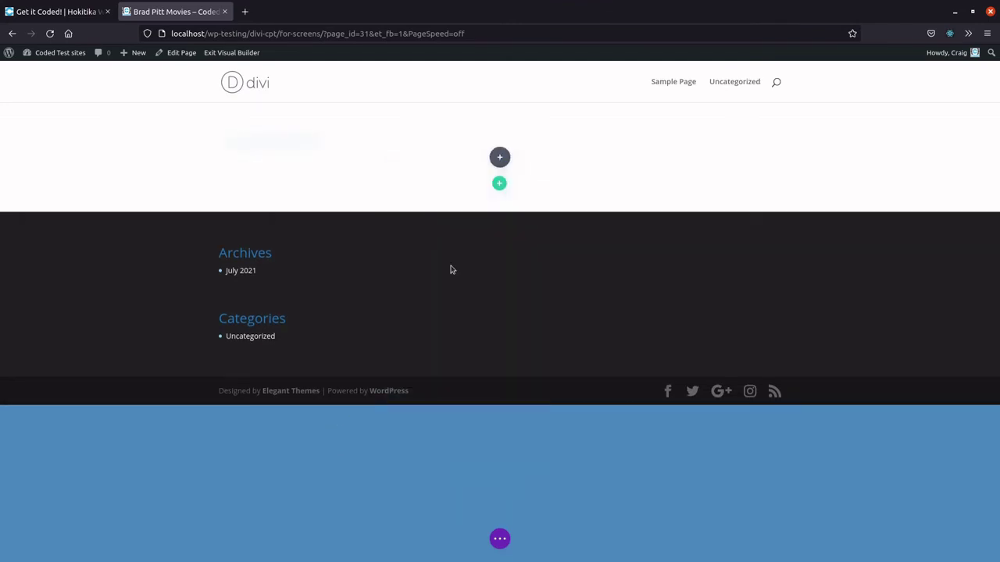
{"action": "left_click_drag", "start_coordinate": [196, 336], "coordinate": [7, 258]}
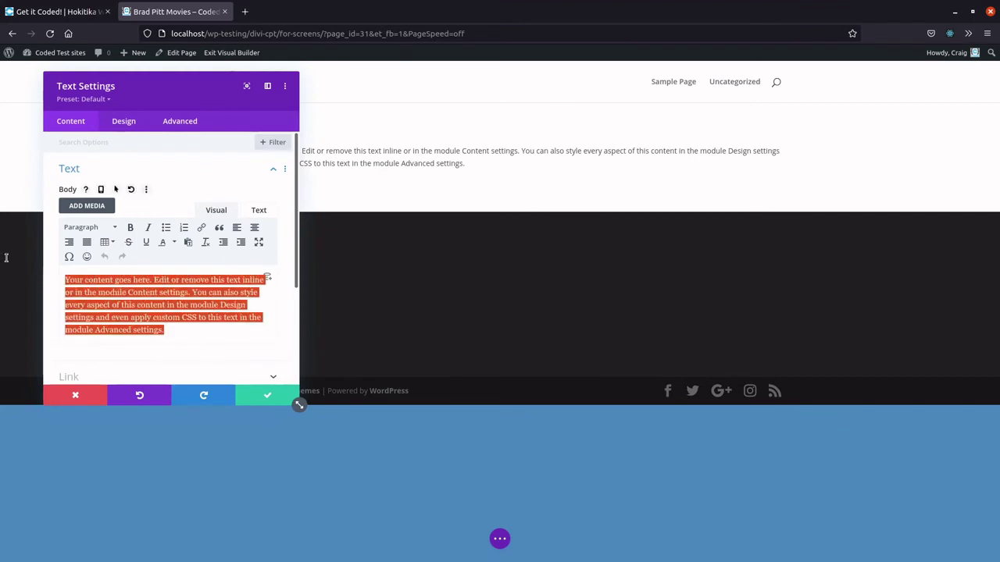
{"action": "key", "text": "BackSpace"}
{"action": "type", "text": "Movies"}
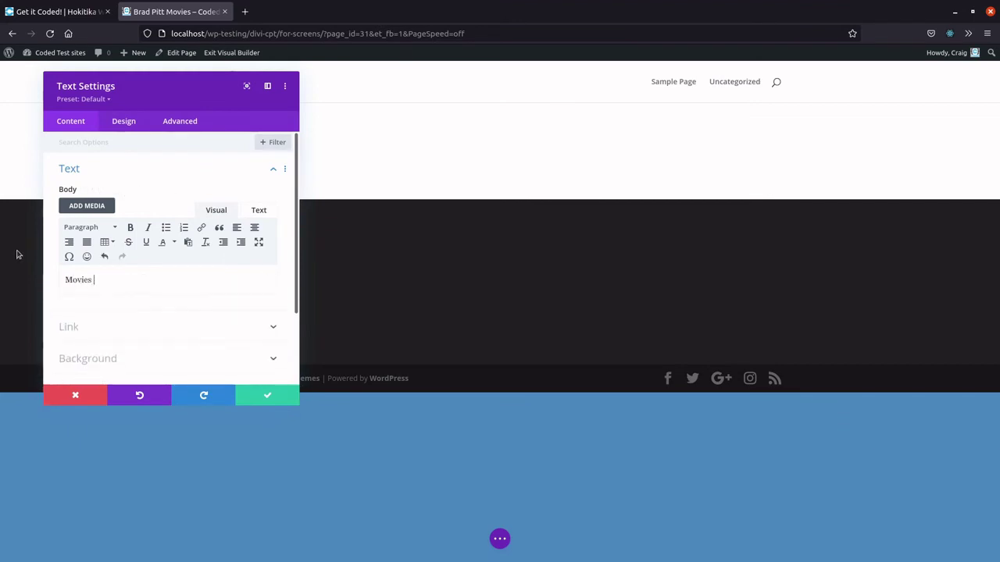
{"action": "type", "text": " with Brad Pitt"}
Format the "Movies with Brad Pitt" text as Heading 1 and save the module settings.
{"action": "left_click", "coordinate": [98, 227]}
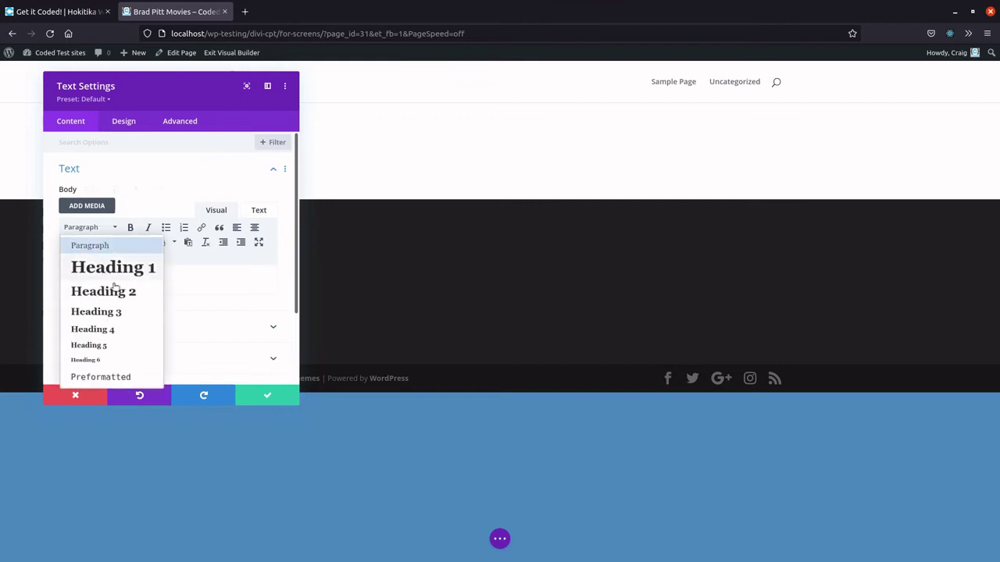
{"action": "left_click", "coordinate": [105, 265]}
{"action": "left_click", "coordinate": [251, 396]}
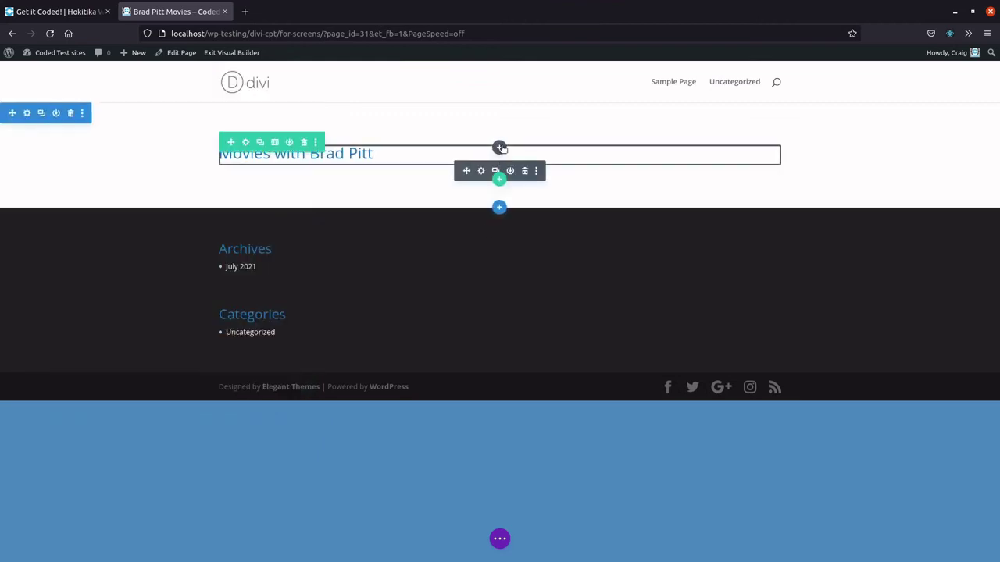
Insert a Divi CPT module below the heading and have it list the movie post type filtered by the actor term Brad Pitt.
{"action": "left_click", "coordinate": [500, 146]}
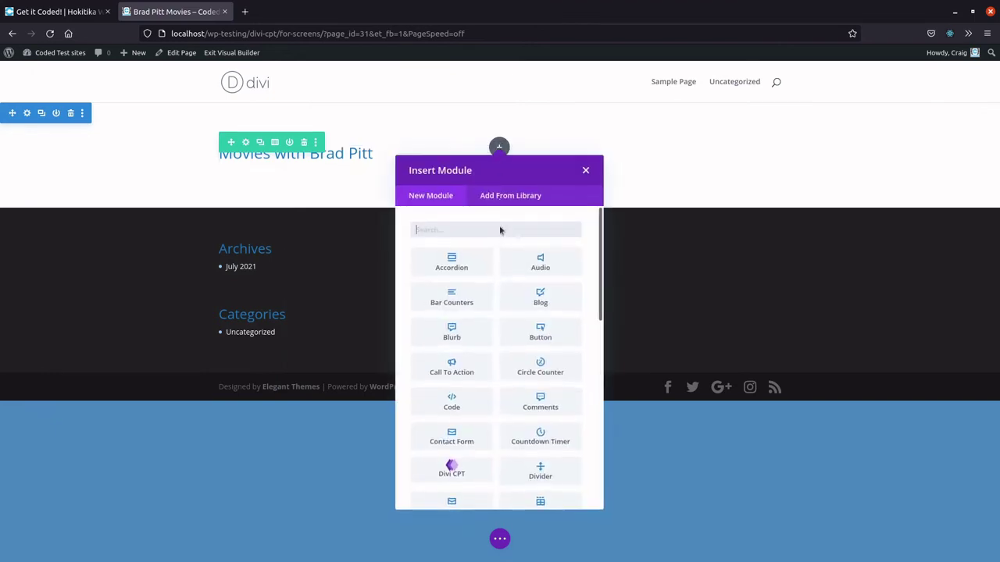
{"action": "left_click", "coordinate": [471, 472]}
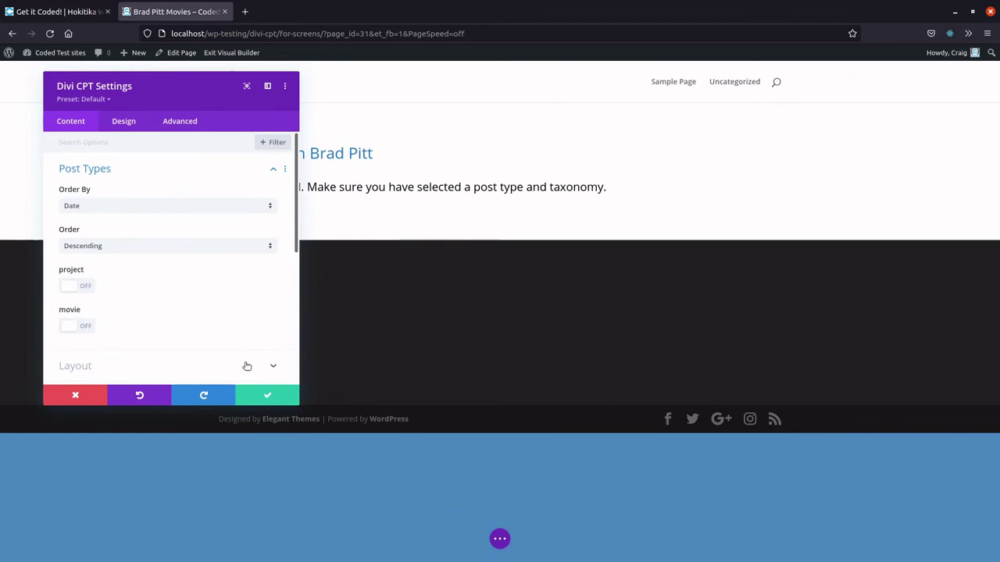
{"action": "left_click", "coordinate": [86, 328]}
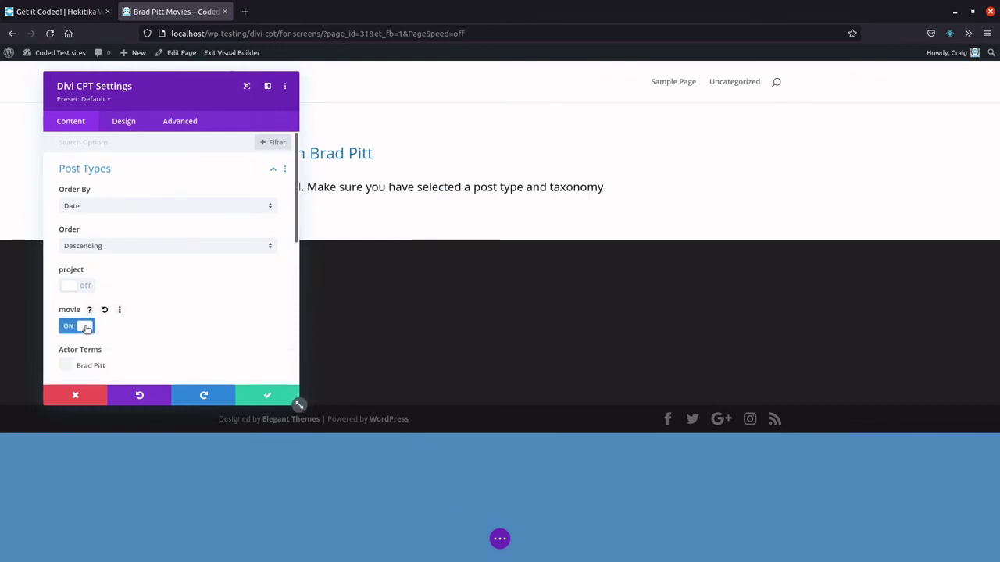
{"action": "scroll", "coordinate": [134, 317], "scroll_direction": "down", "scroll_amount": 1}
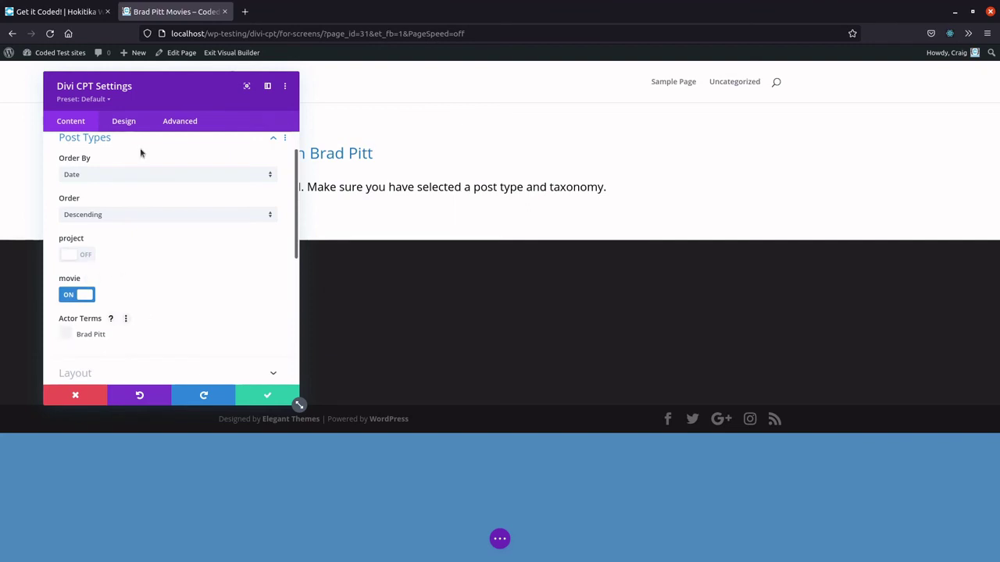
{"action": "left_click", "coordinate": [67, 335]}
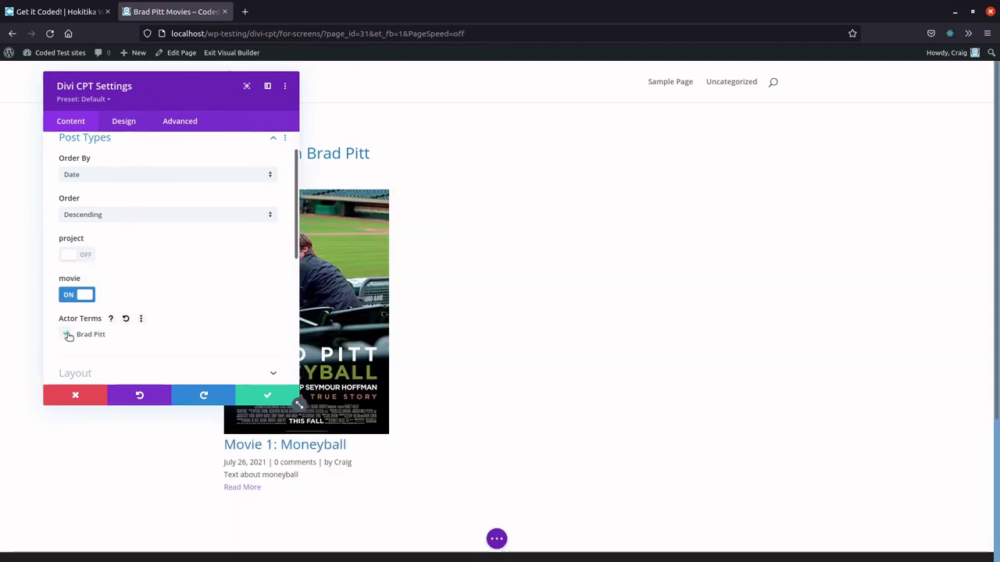
{"action": "left_click_drag", "start_coordinate": [162, 75], "coordinate": [731, 106]}
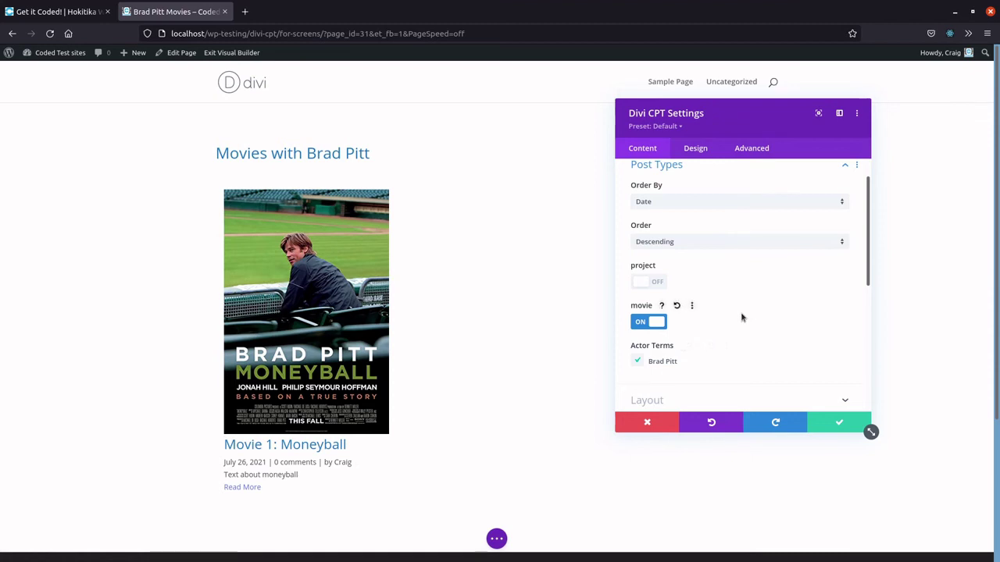
Try the Full Width layout for the movie listing and switch it back to Grid.
{"action": "scroll", "coordinate": [741, 317], "scroll_direction": "up", "scroll_amount": 1}
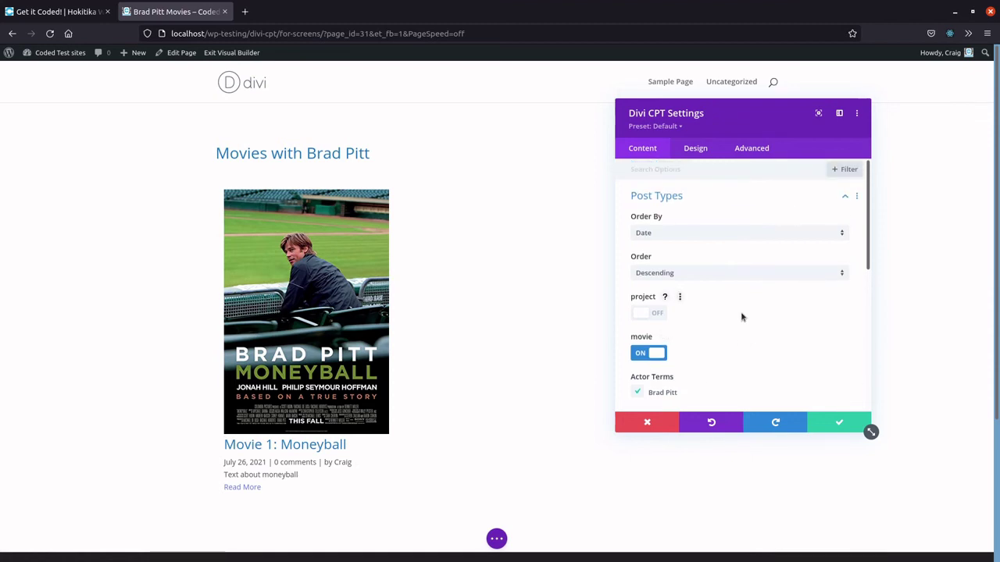
{"action": "scroll", "coordinate": [742, 317], "scroll_direction": "down", "scroll_amount": 5}
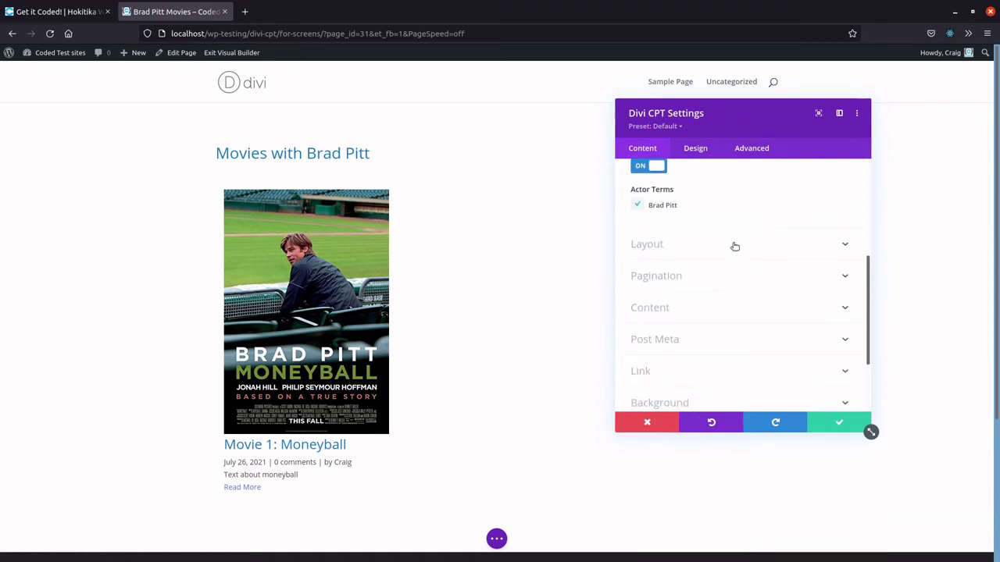
{"action": "left_click", "coordinate": [734, 246]}
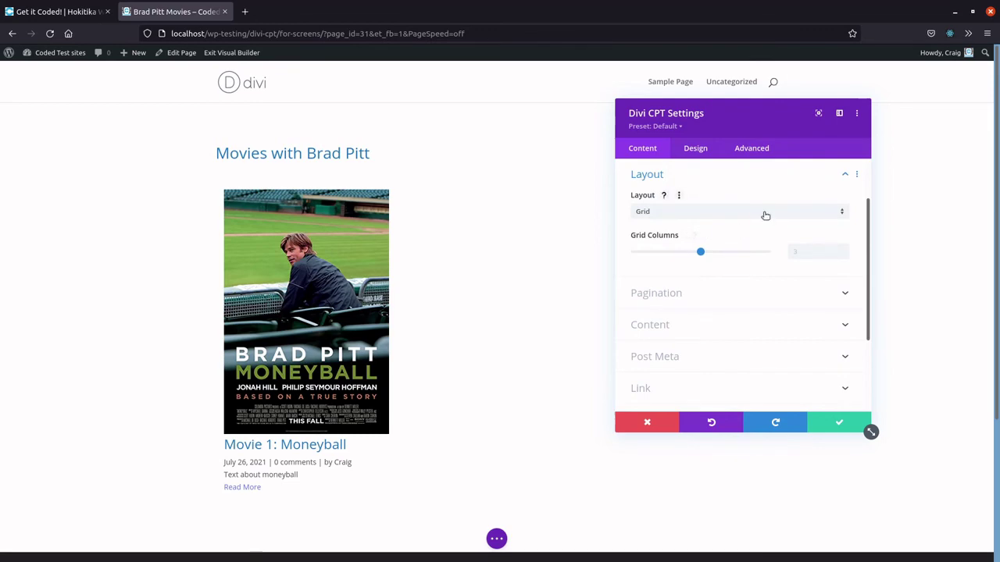
{"action": "left_click", "coordinate": [765, 216]}
{"action": "left_click", "coordinate": [760, 226]}
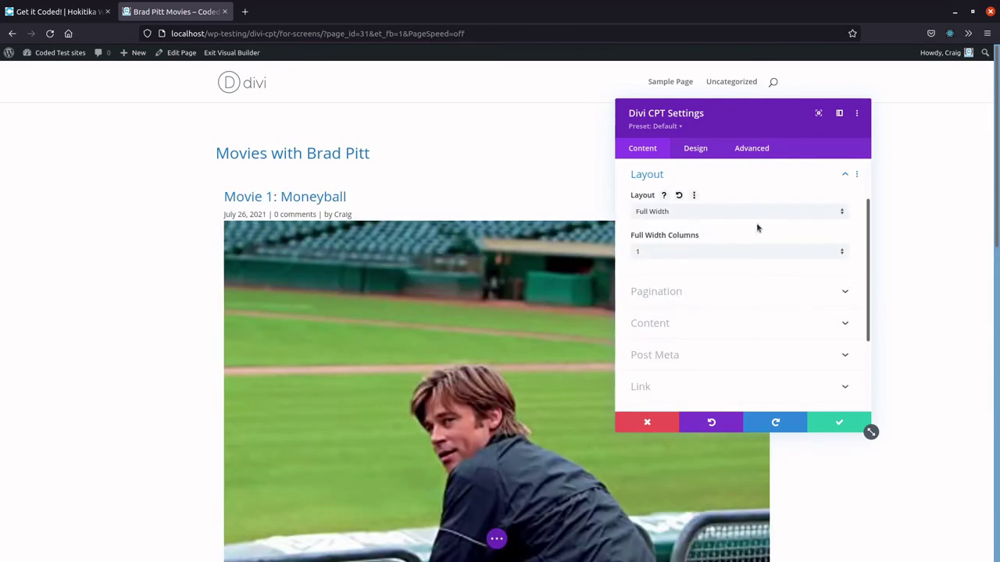
{"action": "scroll", "coordinate": [547, 237], "scroll_direction": "down", "scroll_amount": 6}
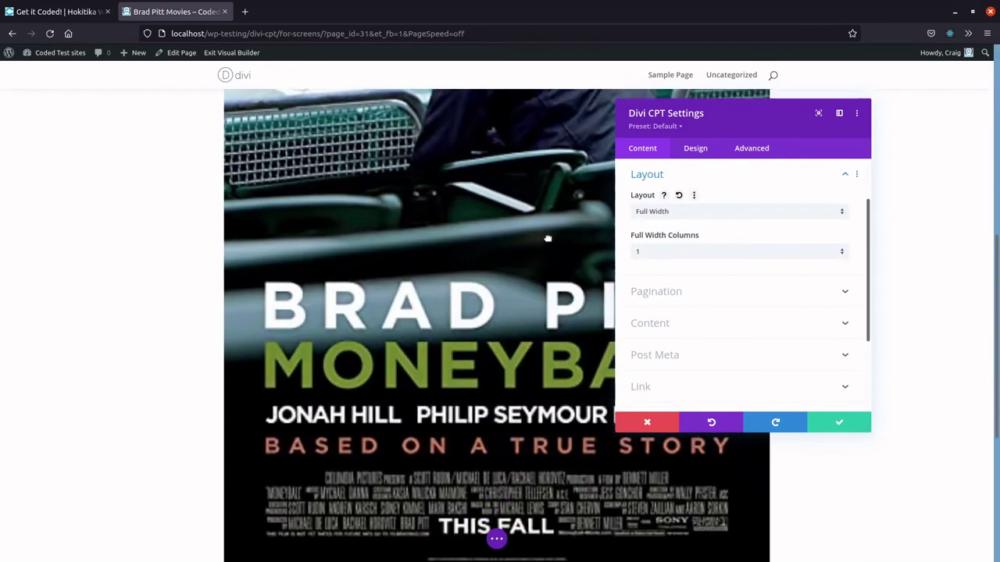
{"action": "scroll", "coordinate": [547, 238], "scroll_direction": "down", "scroll_amount": 2}
{"action": "scroll", "coordinate": [547, 237], "scroll_direction": "up", "scroll_amount": 8}
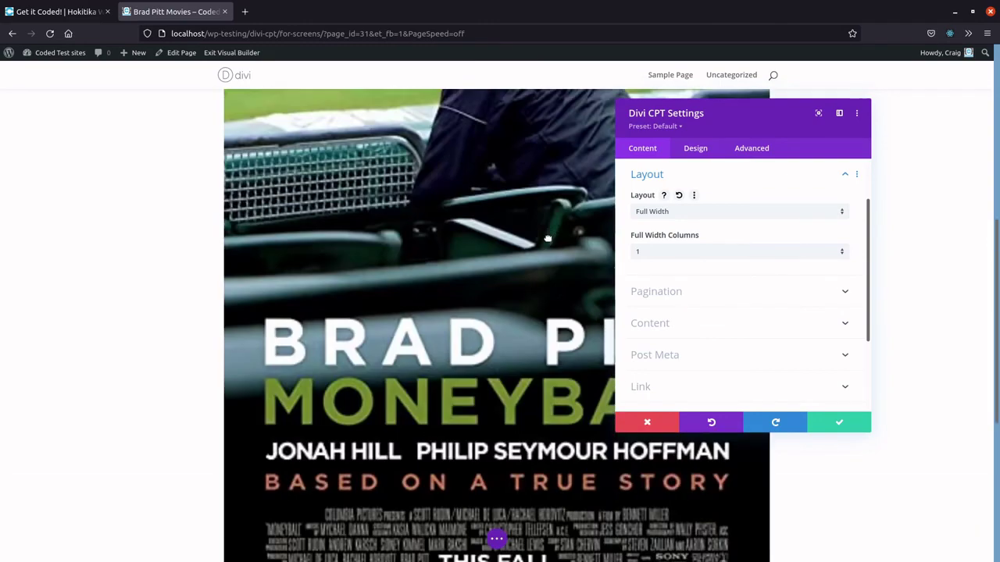
{"action": "left_click", "coordinate": [666, 218]}
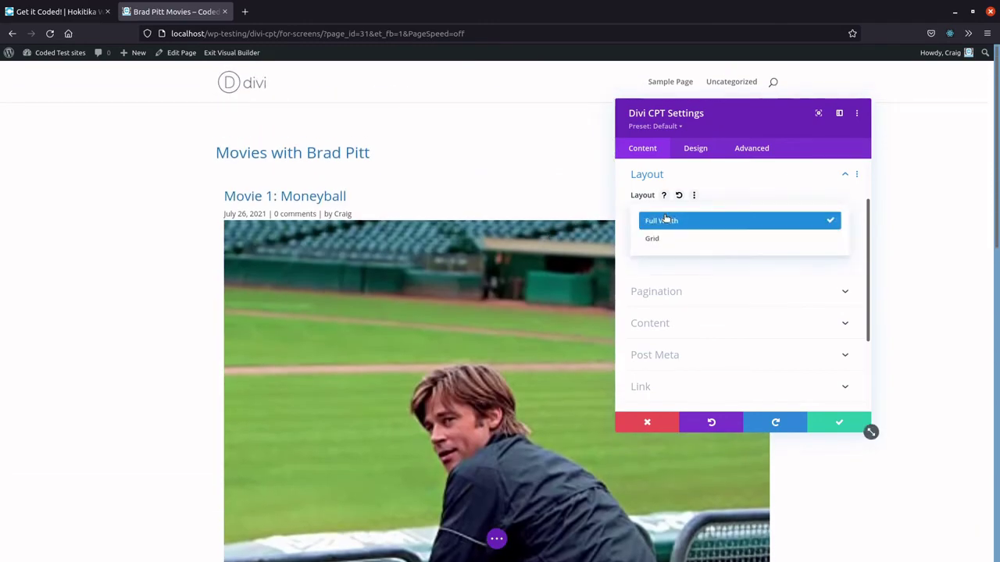
{"action": "left_click", "coordinate": [667, 239]}
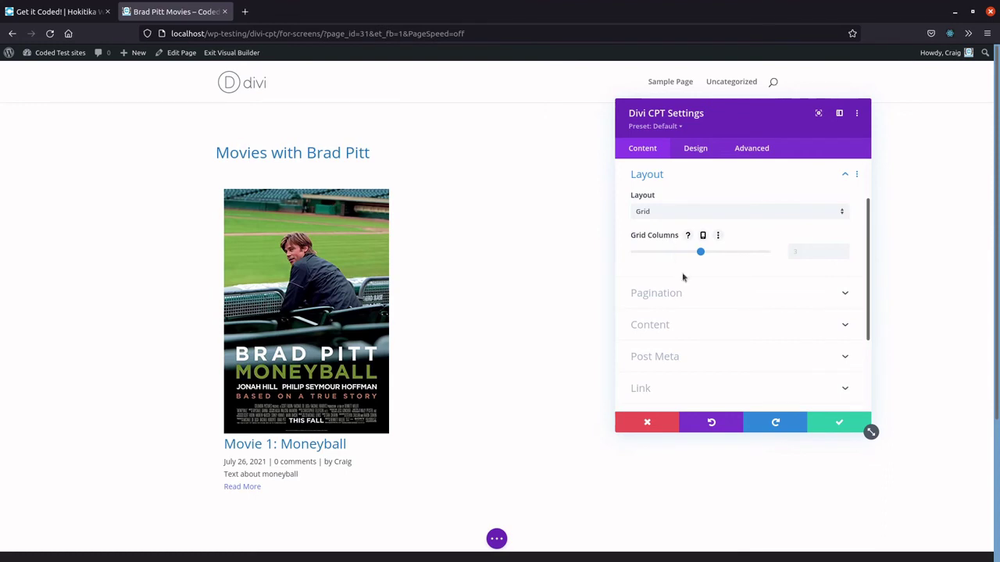
Try hiding and redisplaying the featured image, content, title and read-more link of the listed movie, keeping Content as the text source.
{"action": "scroll", "coordinate": [685, 293], "scroll_direction": "down", "scroll_amount": 2}
{"action": "left_click", "coordinate": [689, 270]}
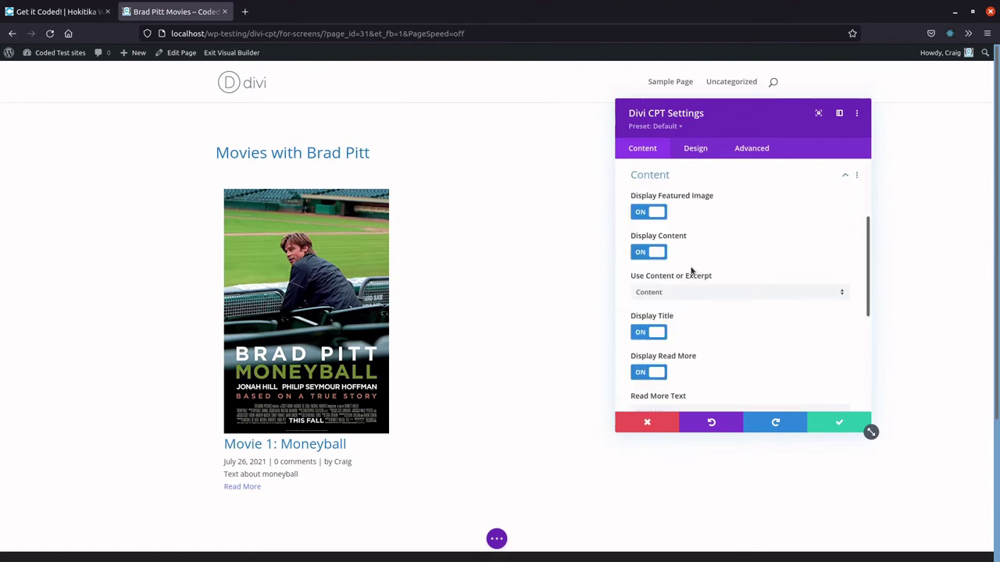
{"action": "left_click", "coordinate": [654, 213]}
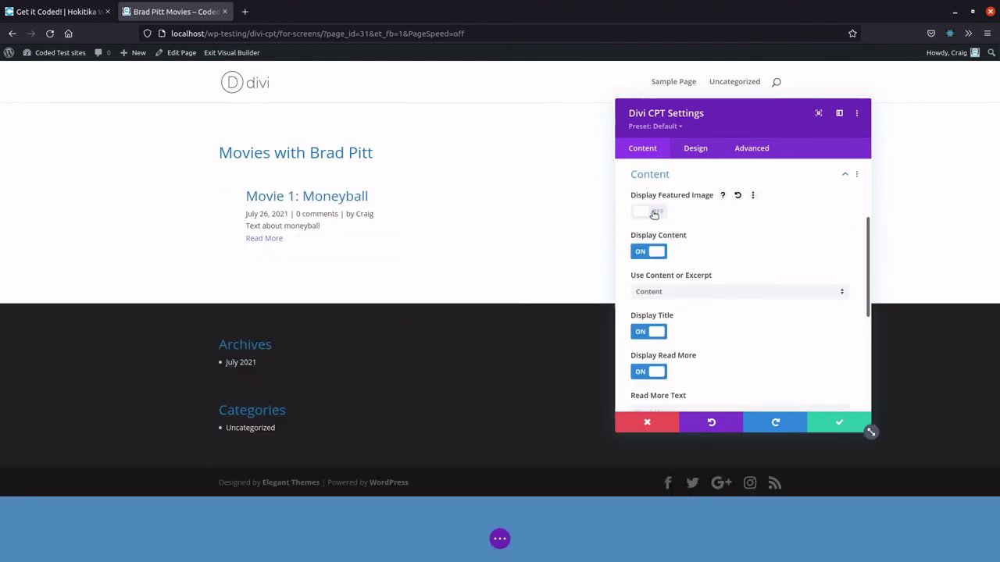
{"action": "left_click", "coordinate": [654, 213]}
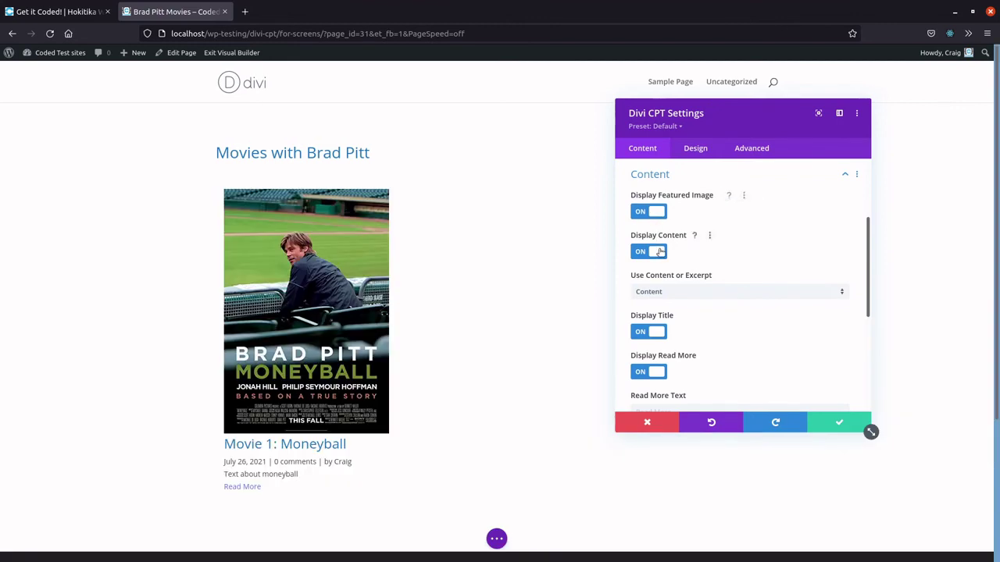
{"action": "left_click", "coordinate": [660, 252]}
{"action": "left_click", "coordinate": [660, 253]}
{"action": "left_click", "coordinate": [660, 295]}
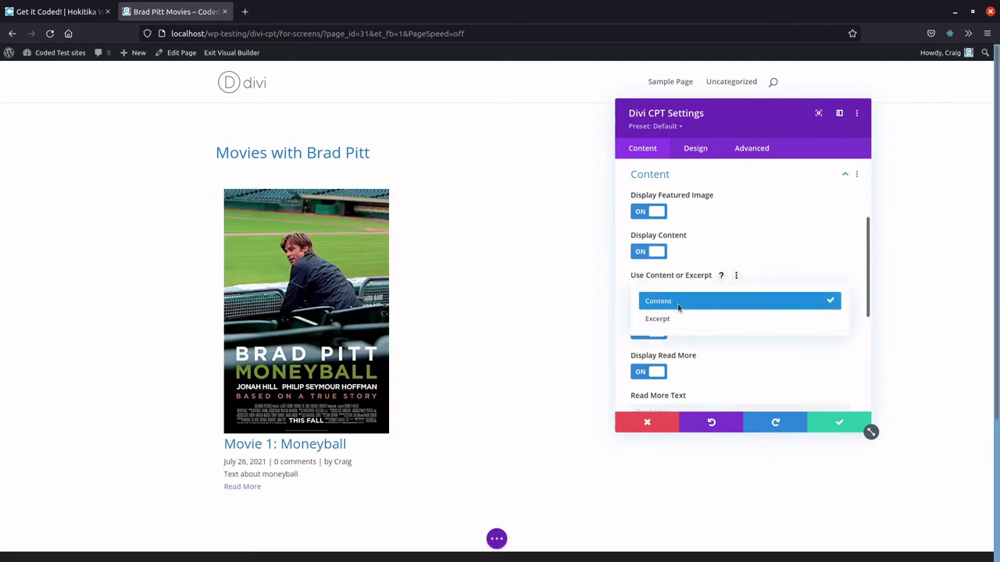
{"action": "left_click", "coordinate": [678, 304]}
{"action": "left_click", "coordinate": [660, 333]}
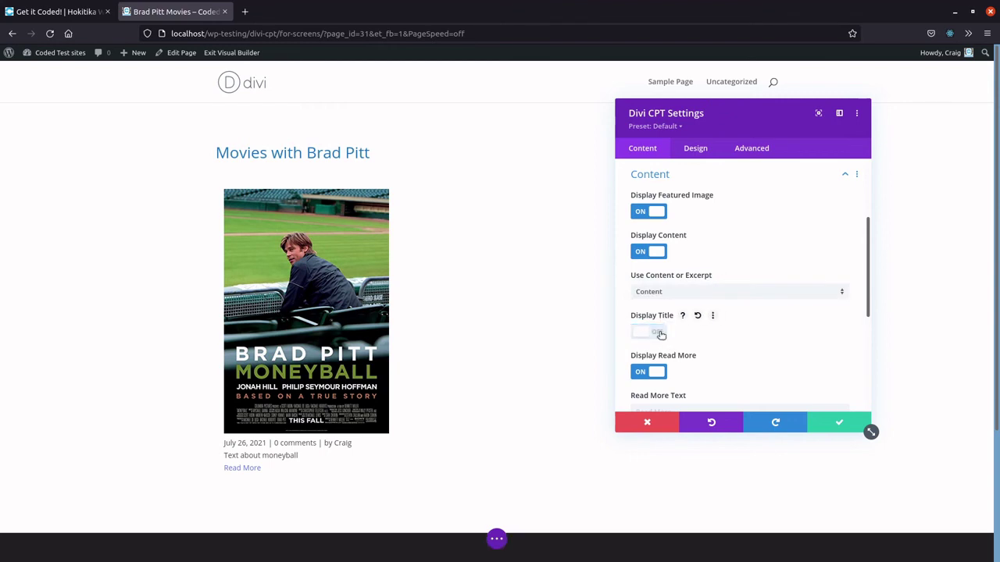
{"action": "left_click", "coordinate": [660, 333]}
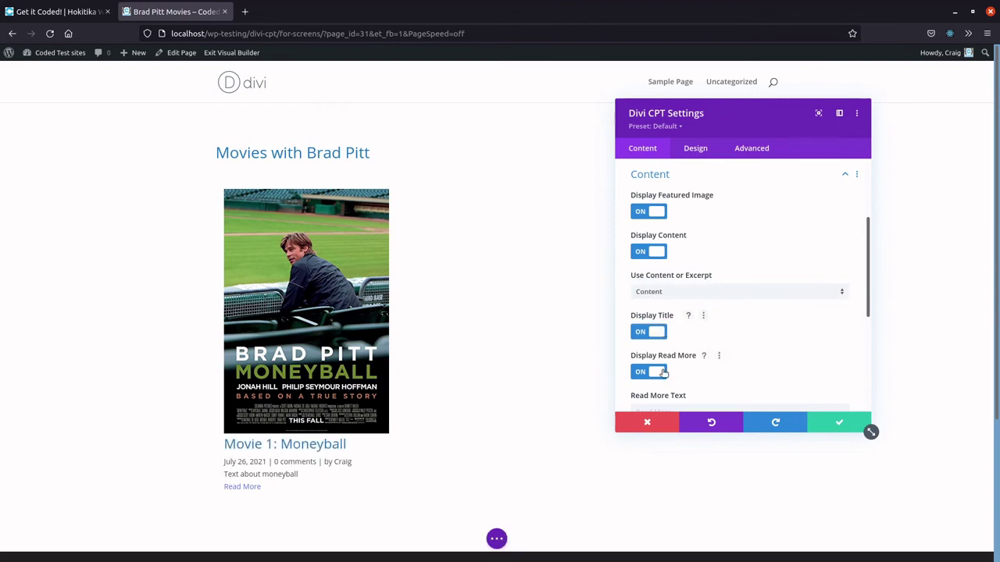
{"action": "left_click", "coordinate": [660, 373]}
{"action": "left_click", "coordinate": [660, 372]}
Set the listing's read-more text to "Read some more".
{"action": "scroll", "coordinate": [694, 351], "scroll_direction": "down", "scroll_amount": 3}
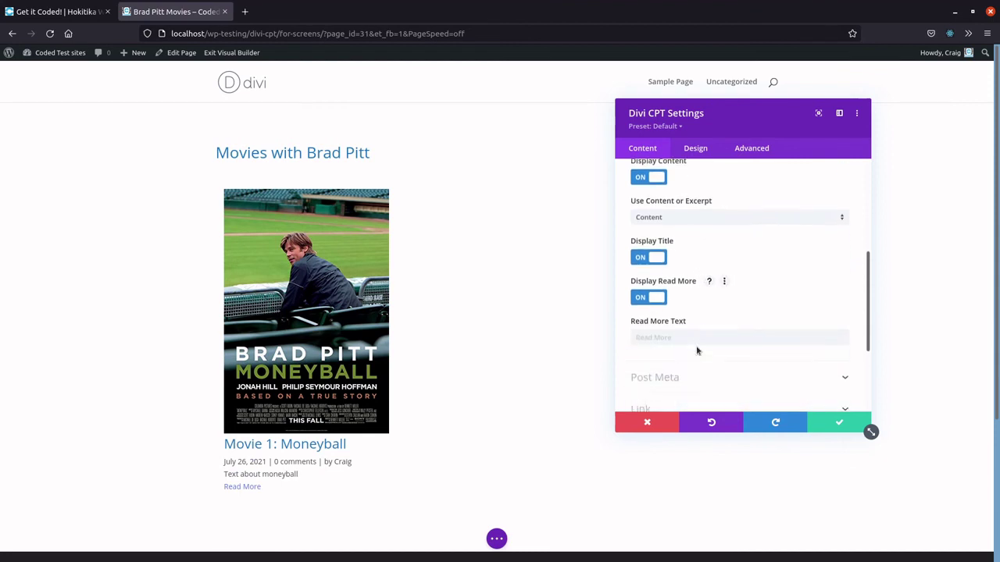
{"action": "left_click", "coordinate": [683, 287]}
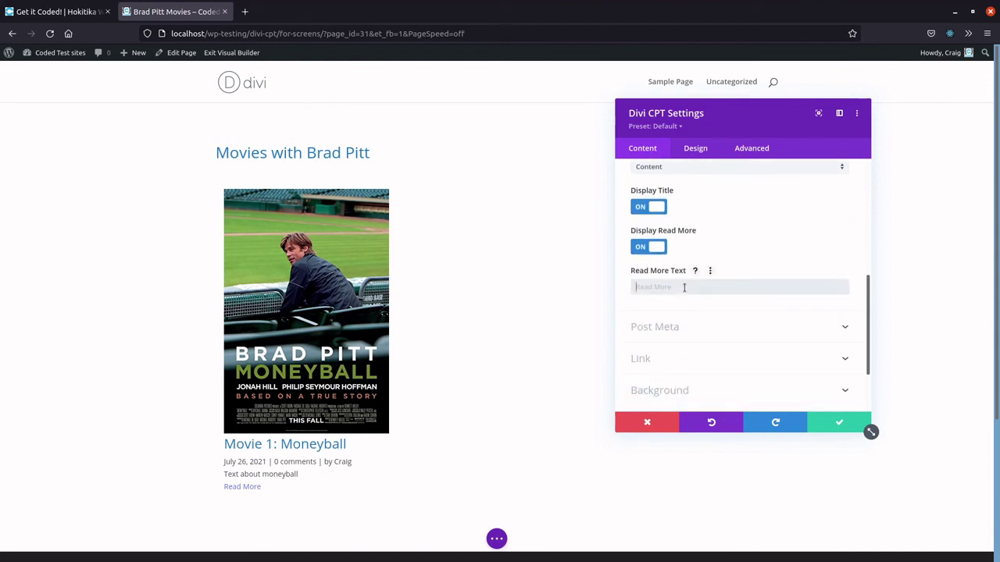
{"action": "type", "text": "Read some more"}
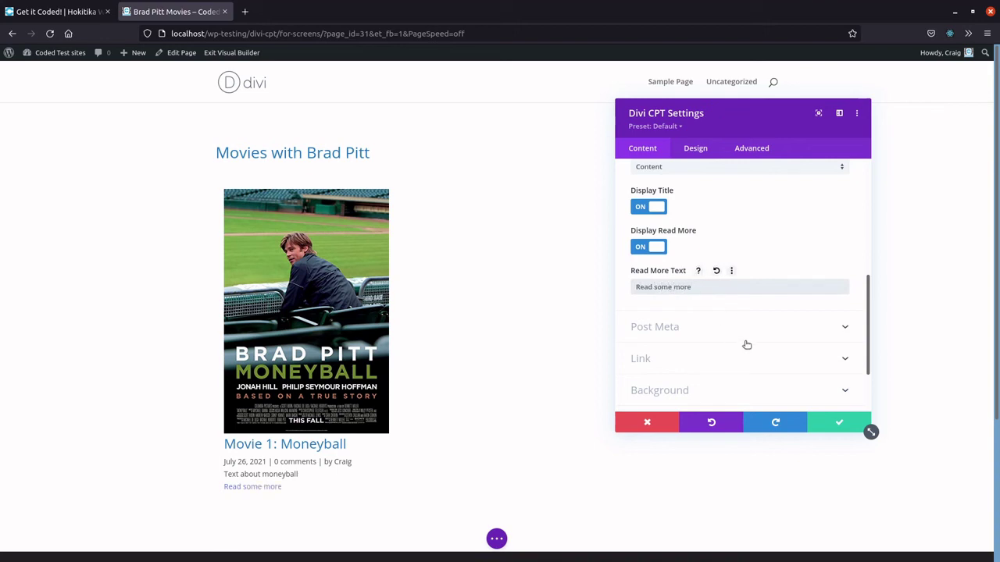
Try displaying the taxonomy terms in the movie's post meta and turn them off again.
{"action": "scroll", "coordinate": [722, 278], "scroll_direction": "down", "scroll_amount": 1}
{"action": "left_click", "coordinate": [716, 265]}
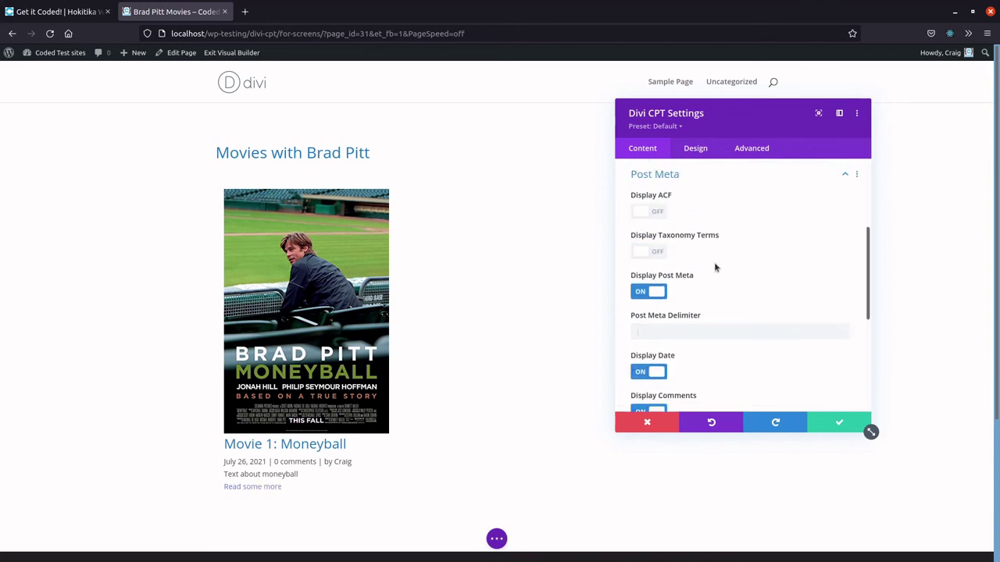
{"action": "left_click", "coordinate": [658, 253]}
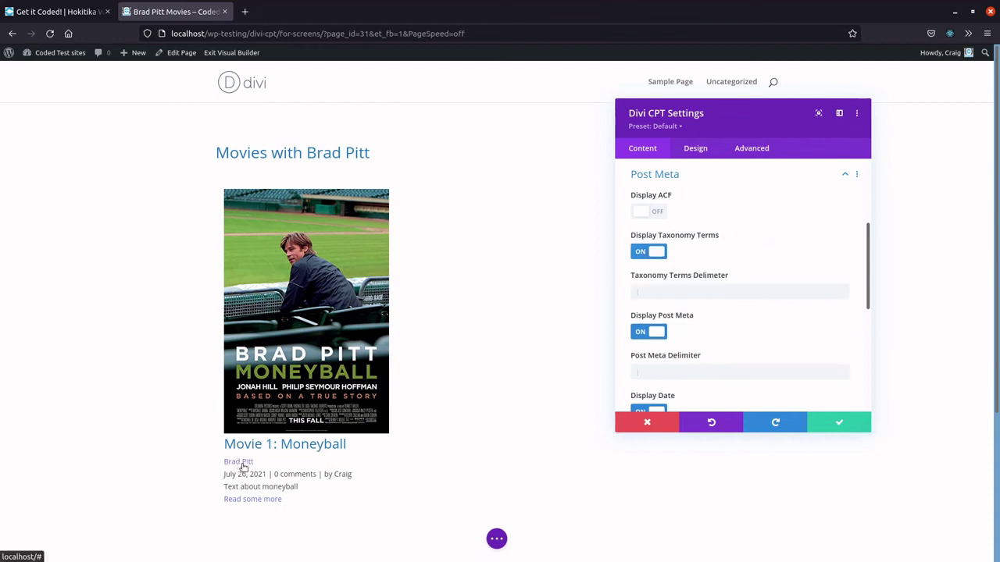
{"action": "left_click", "coordinate": [652, 258]}
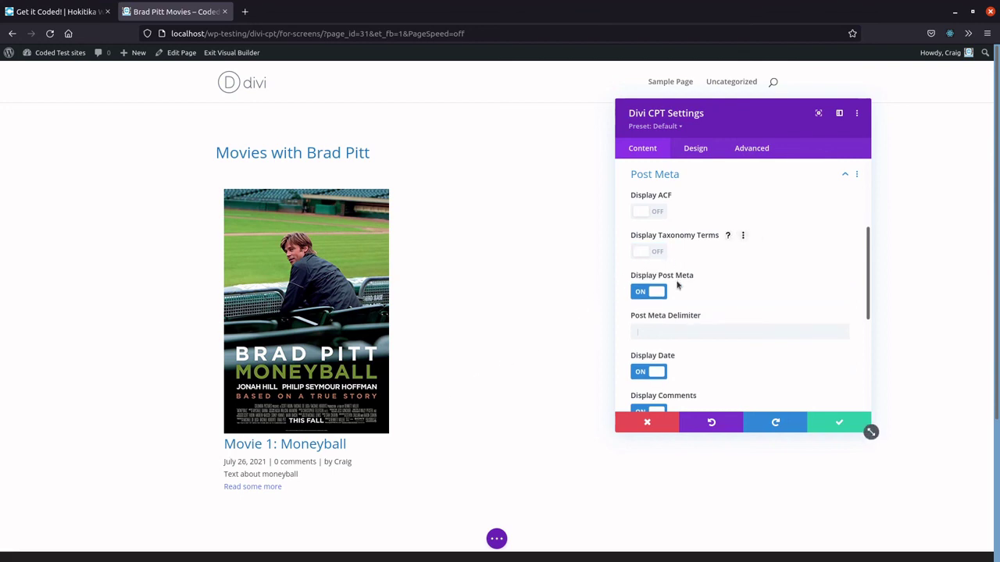
Set the post meta delimiter of the movie listing to "::".
{"action": "scroll", "coordinate": [647, 304], "scroll_direction": "down", "scroll_amount": 2}
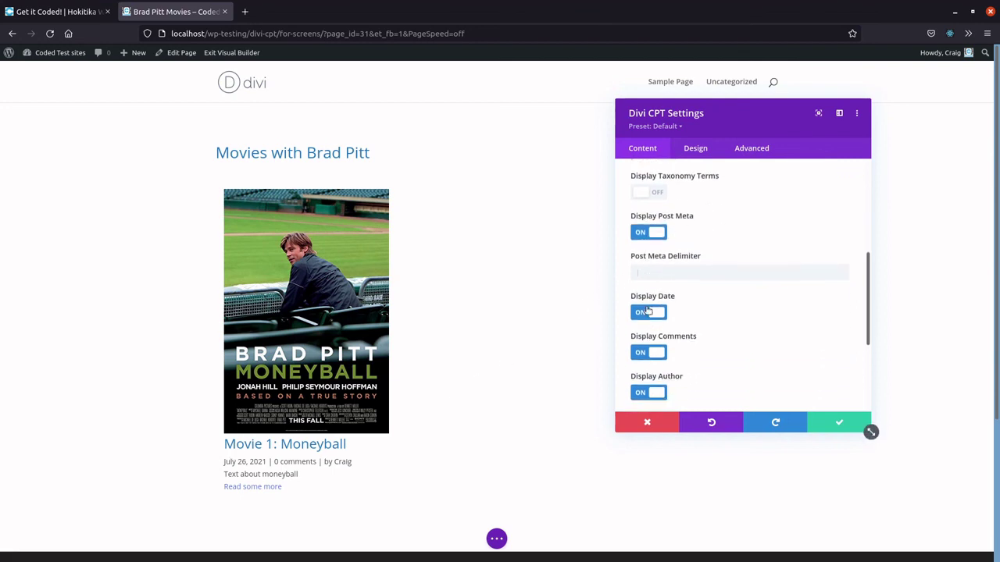
{"action": "left_click", "coordinate": [640, 236]}
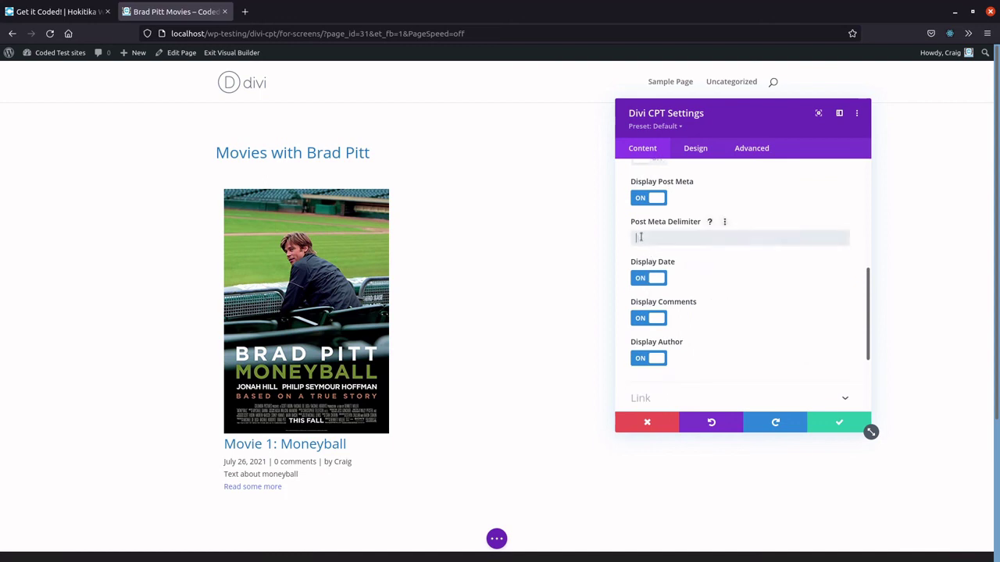
{"action": "type", "text": "::"}
Try hiding and redisplaying the date and the comments count in the post meta.
{"action": "left_click", "coordinate": [643, 280]}
{"action": "left_click", "coordinate": [645, 281]}
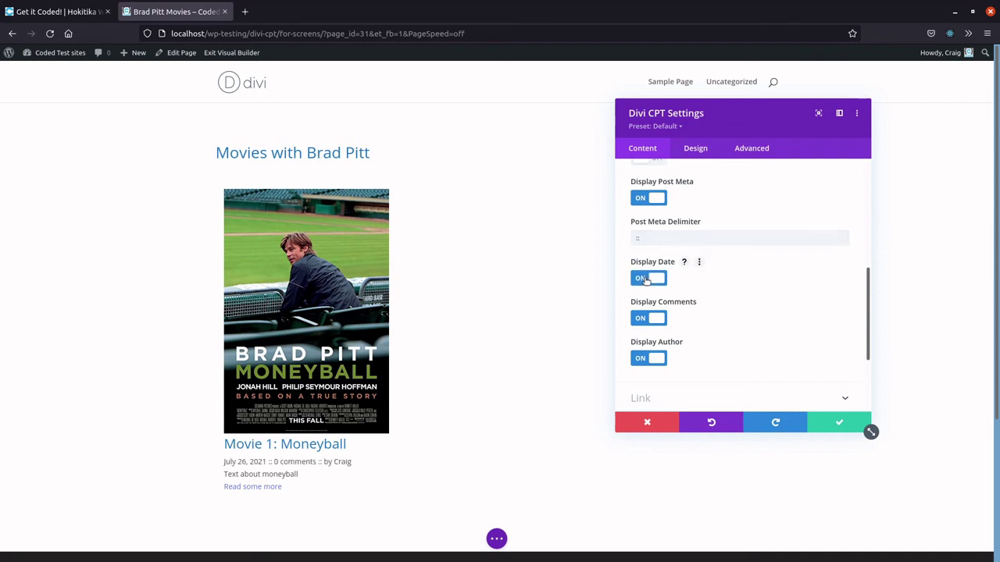
{"action": "left_click", "coordinate": [654, 315]}
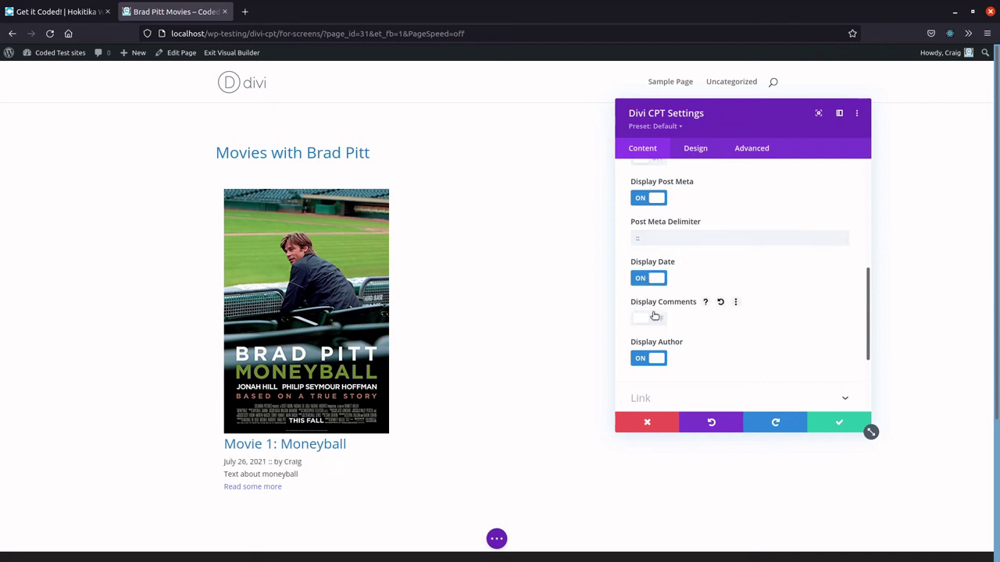
{"action": "left_click", "coordinate": [654, 316]}
Hide the author in the movie's post meta and save the Divi CPT module settings.
{"action": "left_click", "coordinate": [660, 357]}
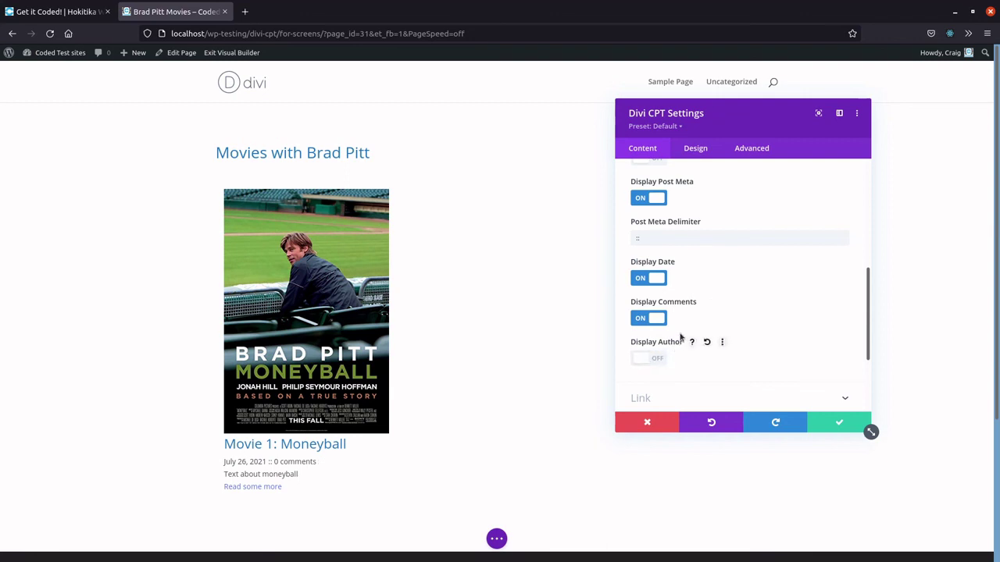
{"action": "scroll", "coordinate": [681, 312], "scroll_direction": "down", "scroll_amount": 3}
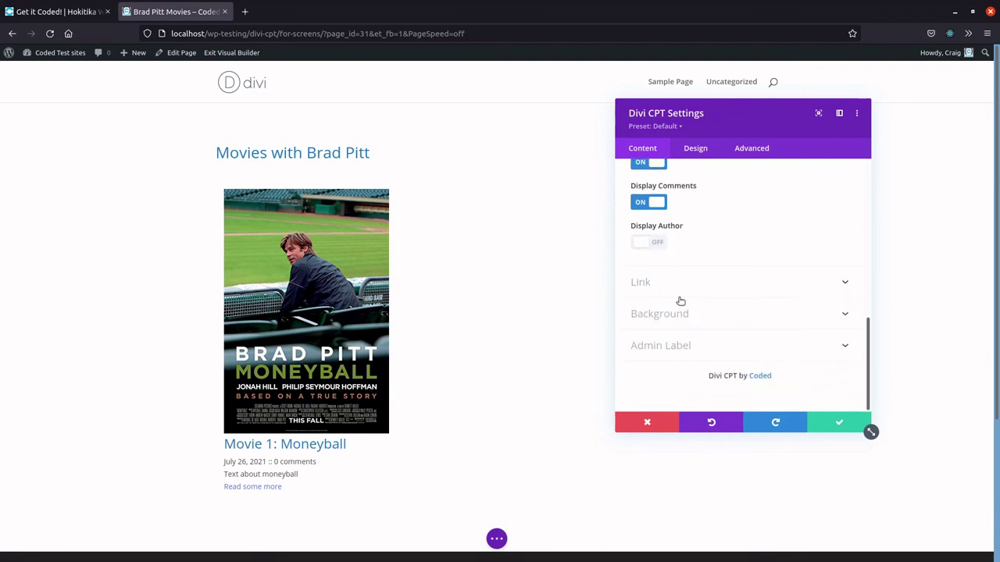
{"action": "left_click", "coordinate": [838, 424]}
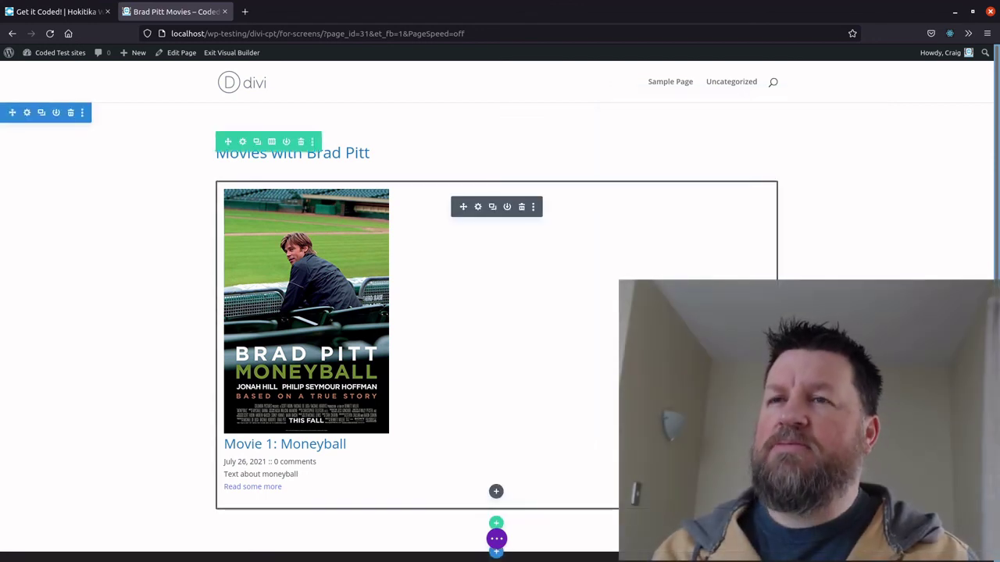
Save the page and view the published "Brad Pitt Movies" page from the WordPress list of pages.
{"action": "key", "text": "ctrl+s"}
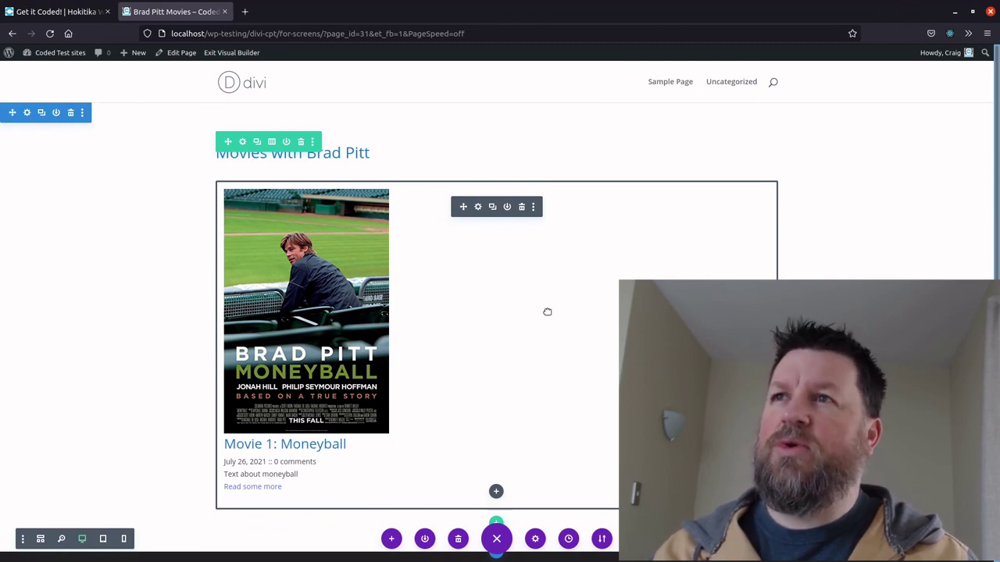
{"action": "left_click", "coordinate": [10, 53]}
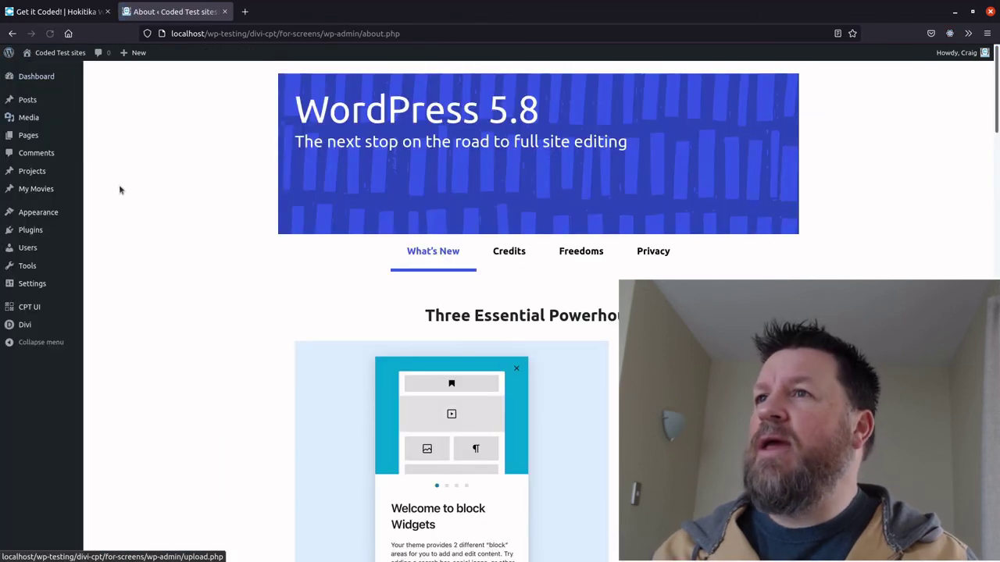
{"action": "left_click", "coordinate": [36, 138]}
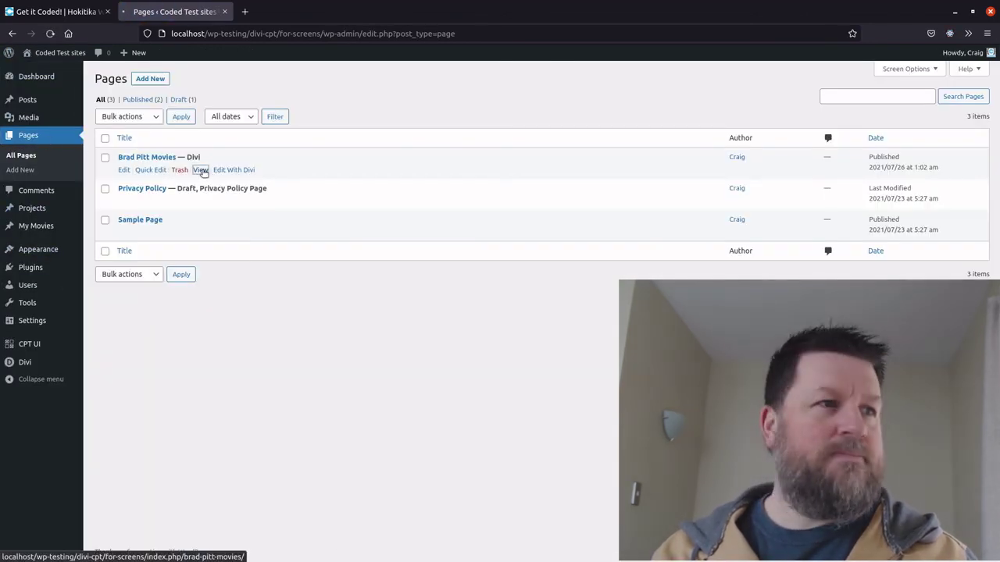
{"action": "left_click", "coordinate": [201, 170]}
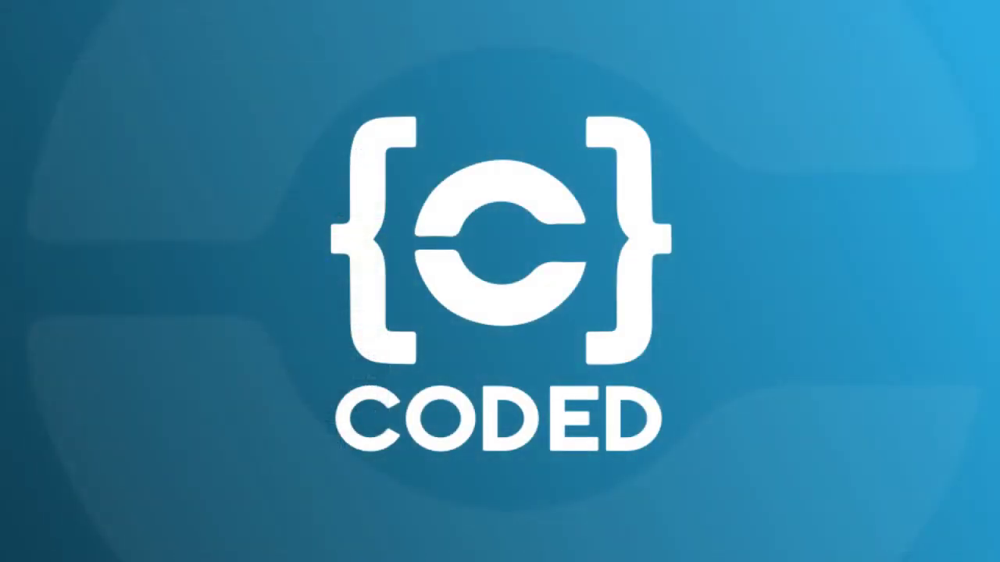